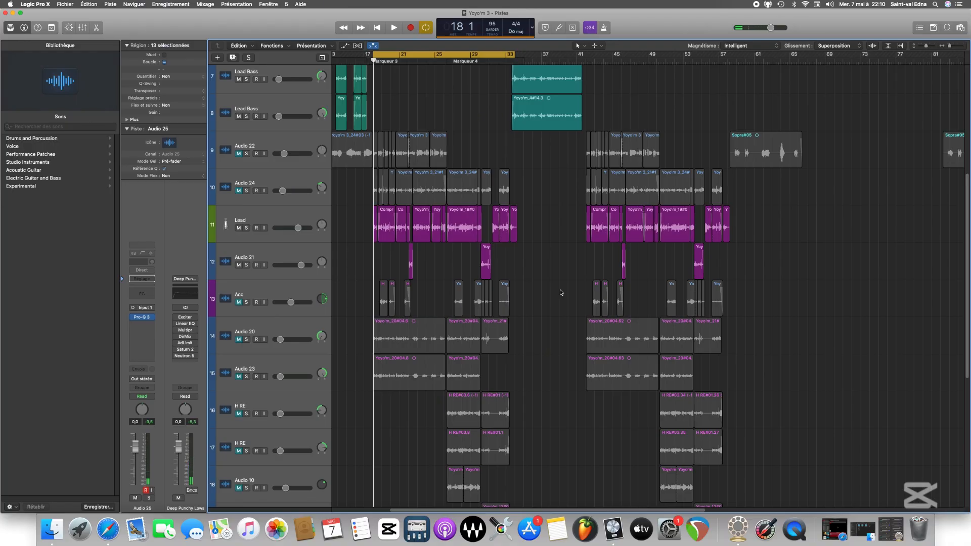
Listen to the looped section from bar 18, and open the mixer with the Lead channel and the vocal channel beside it selected.
{"action": "key", "text": "space"}
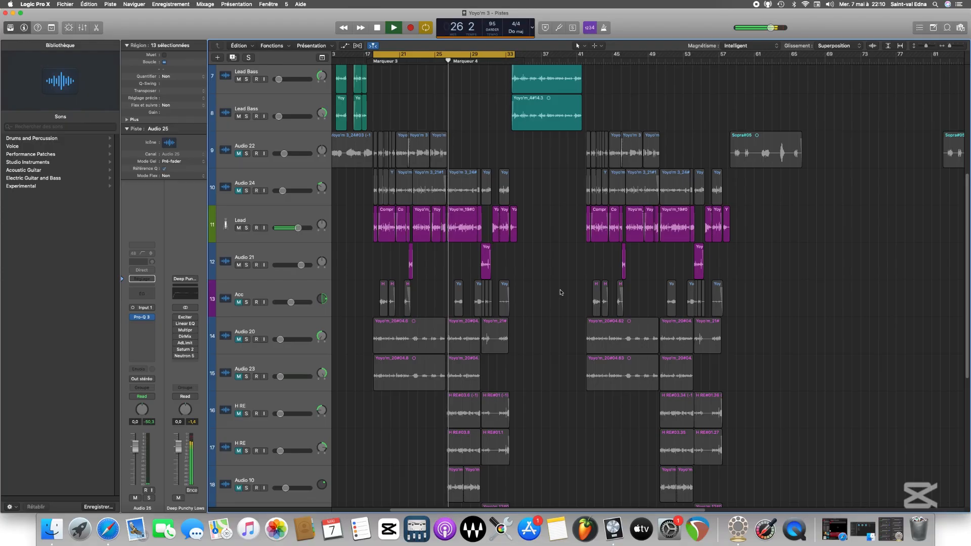
{"action": "key", "text": "space"}
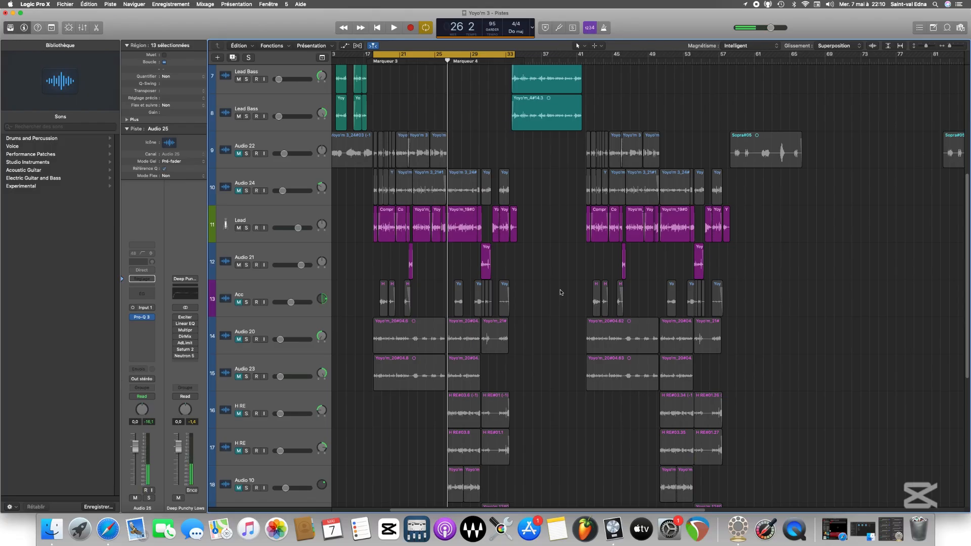
{"action": "key", "text": "x"}
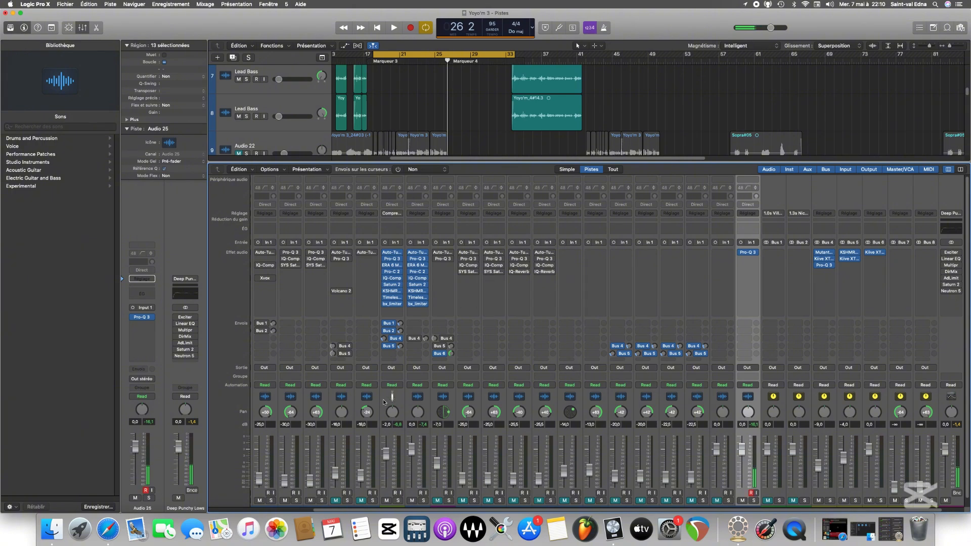
{"action": "left_click", "coordinate": [386, 404]}
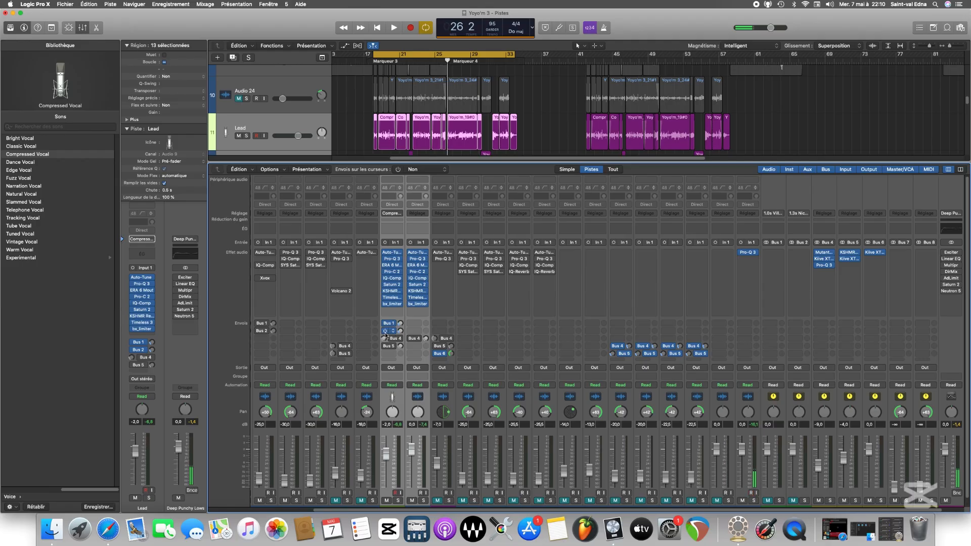
Bypass the sends and every insert effect from bx_limiter back to Auto-Tune on the two selected vocal channels, and save the project.
{"action": "left_click", "coordinate": [385, 304]}
{"action": "left_click", "coordinate": [384, 297]}
{"action": "left_click", "coordinate": [384, 291]}
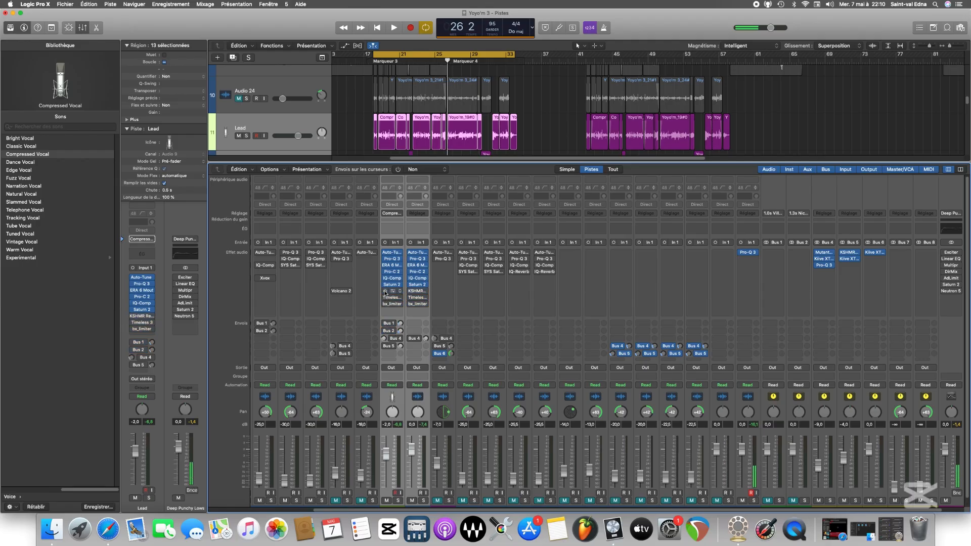
{"action": "left_click", "coordinate": [385, 284]}
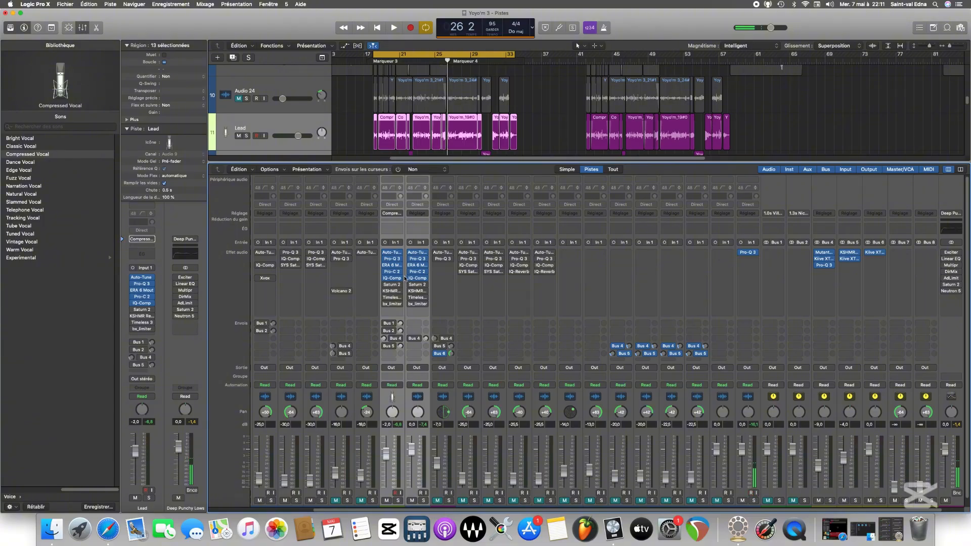
{"action": "left_click", "coordinate": [385, 278]}
{"action": "left_click", "coordinate": [386, 273]}
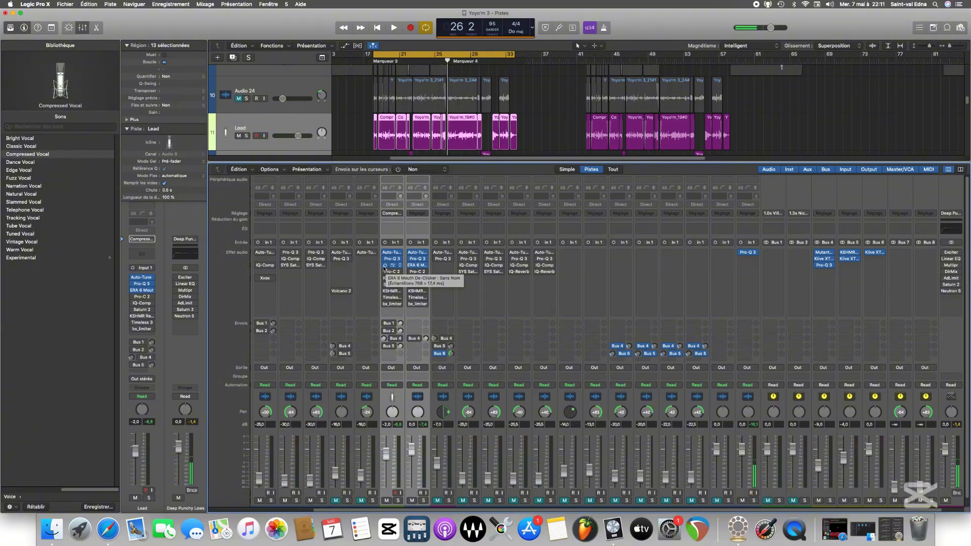
{"action": "left_click", "coordinate": [385, 265]}
{"action": "left_click", "coordinate": [385, 259]}
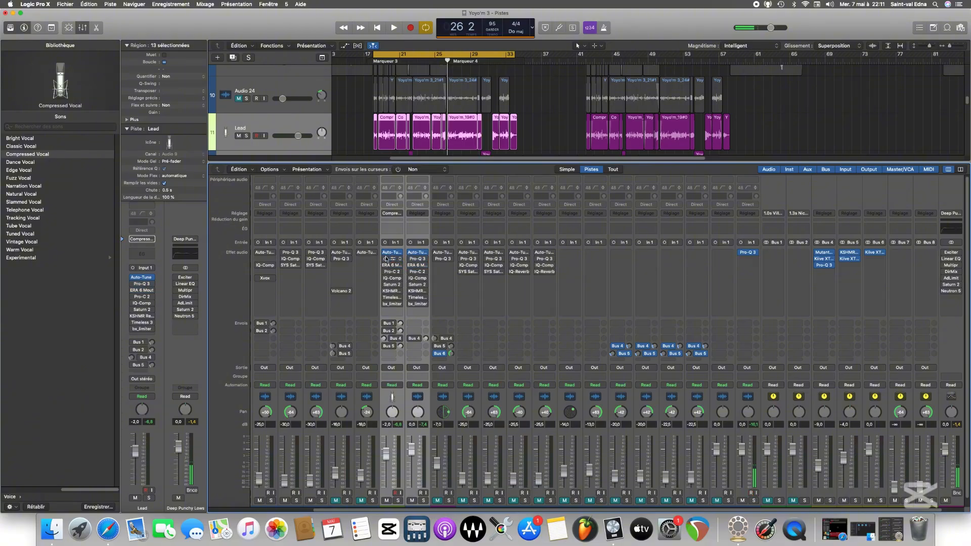
{"action": "left_click", "coordinate": [385, 253]}
{"action": "key", "text": "super+s"}
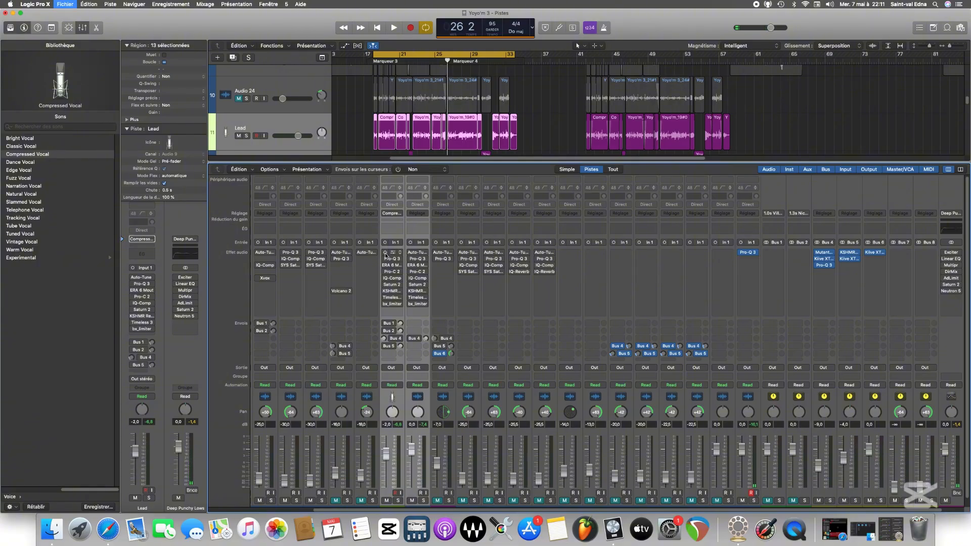
Play the looped section to hear the lead vocal without its effects, and save the project.
{"action": "key", "text": "space"}
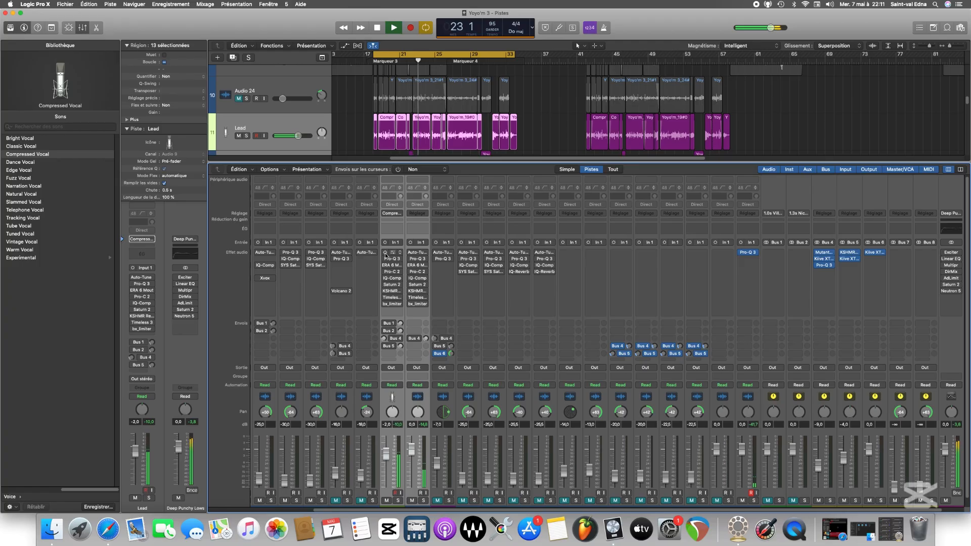
{"action": "key", "text": "space"}
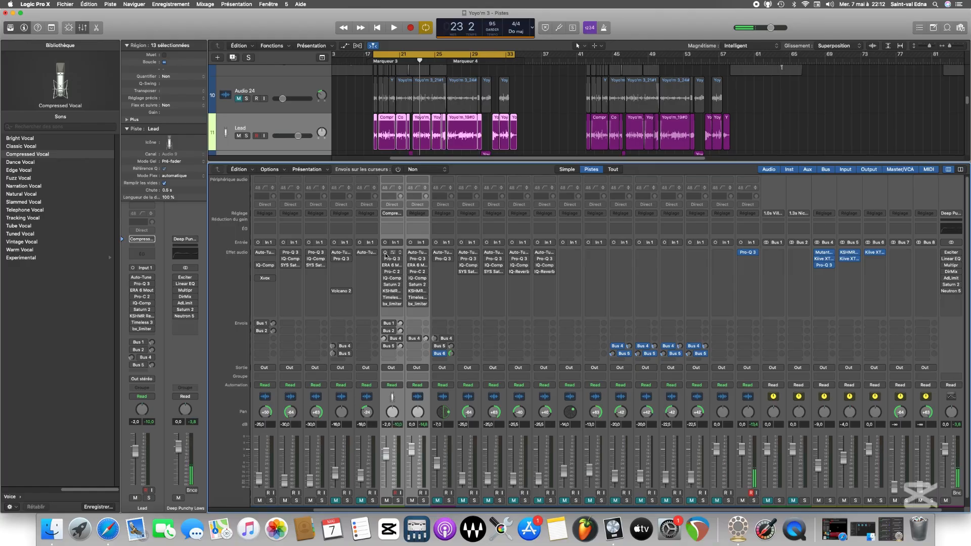
{"action": "key", "text": "super+s"}
Re-enable Auto-Tune on the two selected vocal channels and open its plug-in window for the Lead channel.
{"action": "left_click", "coordinate": [389, 253]}
{"action": "left_click", "coordinate": [391, 254]}
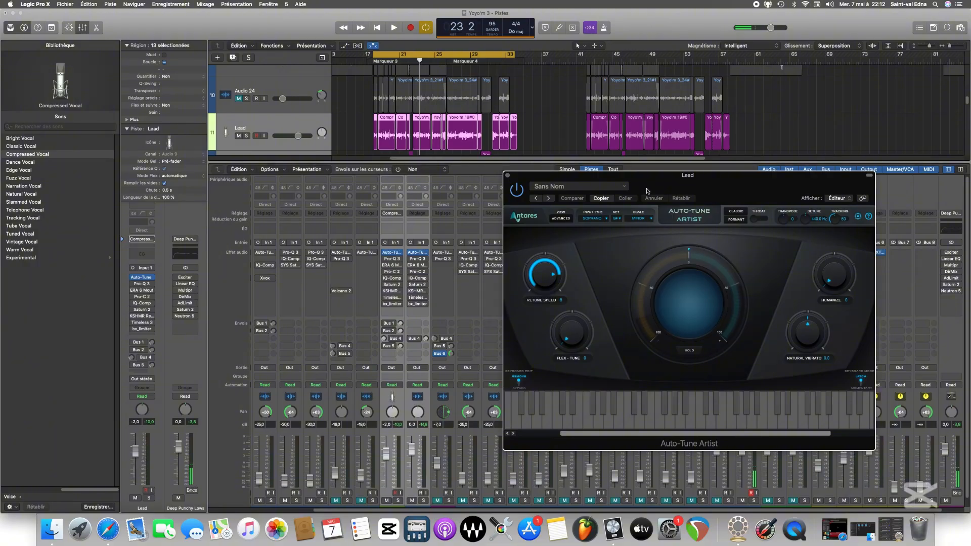
{"action": "left_click_drag", "start_coordinate": [652, 184], "coordinate": [654, 168]}
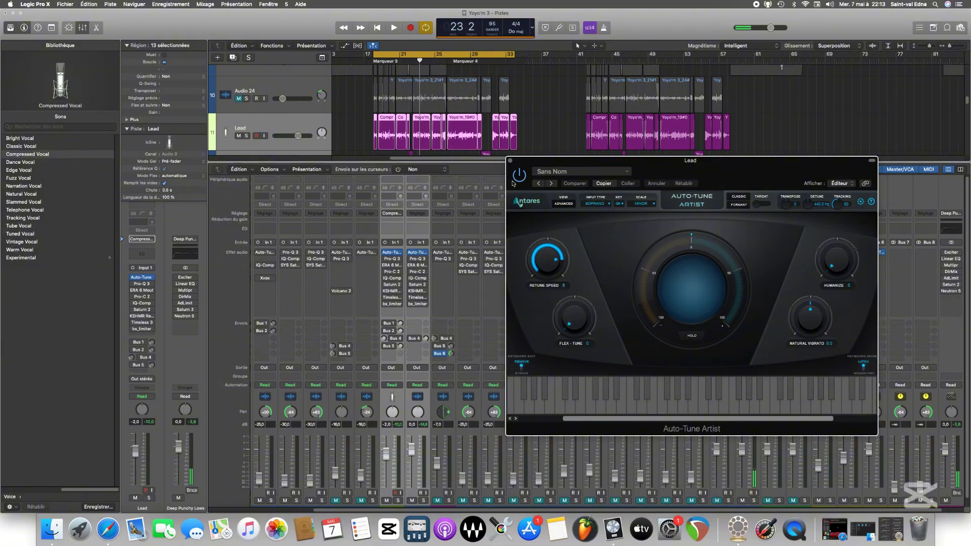
Listen to the lead vocal with Auto-Tune active, and review the plug-in's input type, key and scale settings.
{"action": "key", "text": "space"}
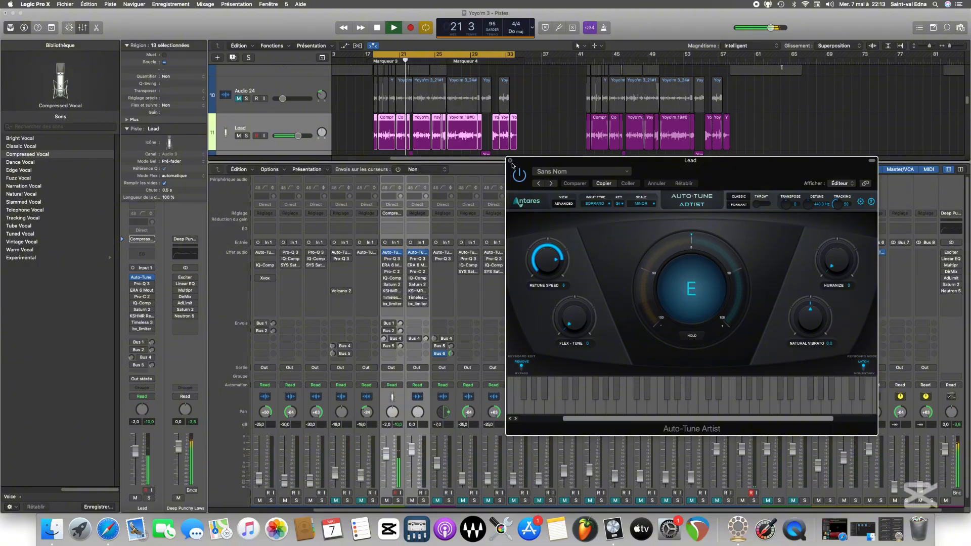
{"action": "key", "text": "space"}
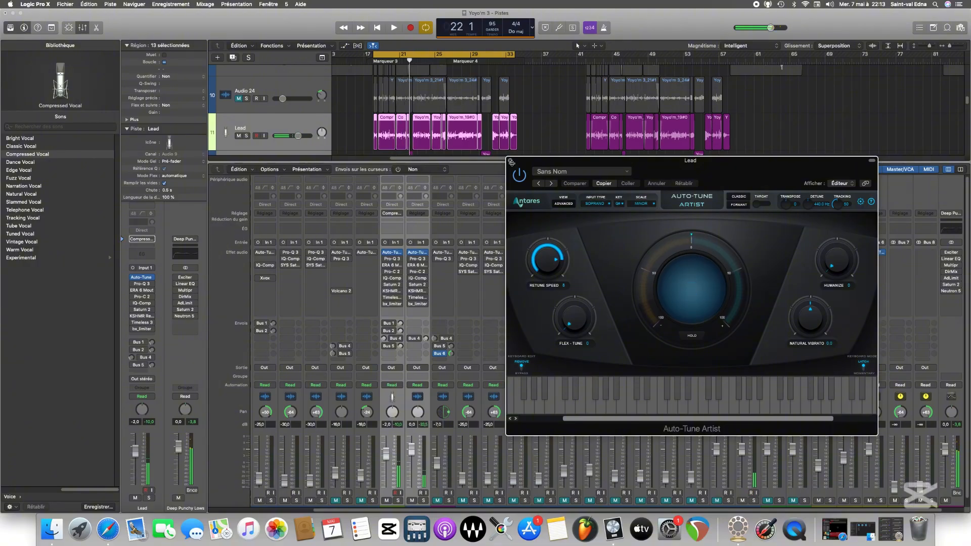
{"action": "left_click", "coordinate": [510, 161]}
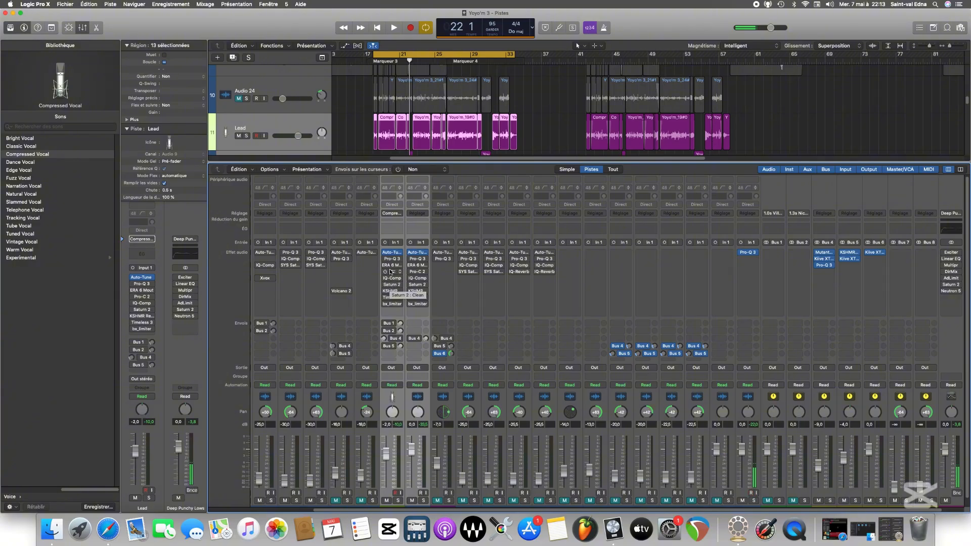
{"action": "left_click", "coordinate": [394, 253]}
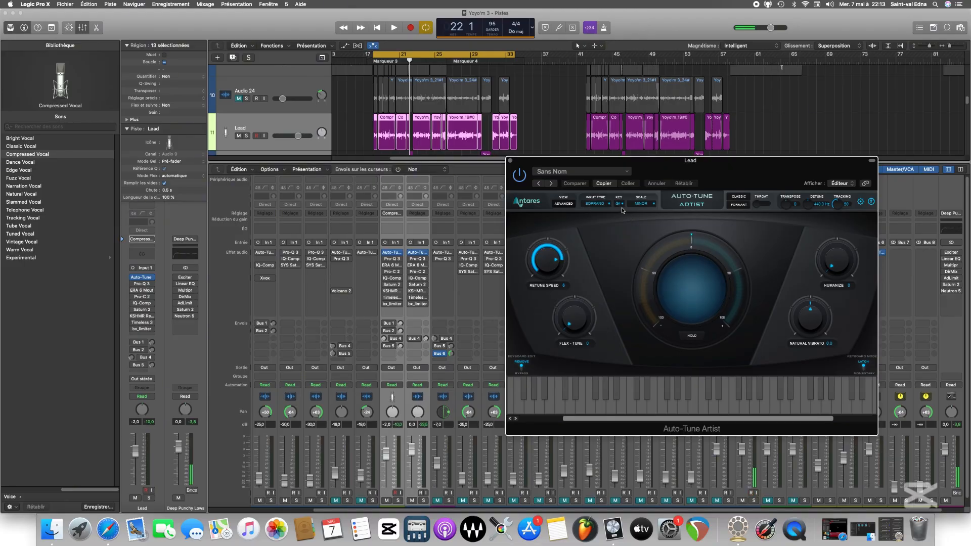
{"action": "left_click", "coordinate": [511, 160]}
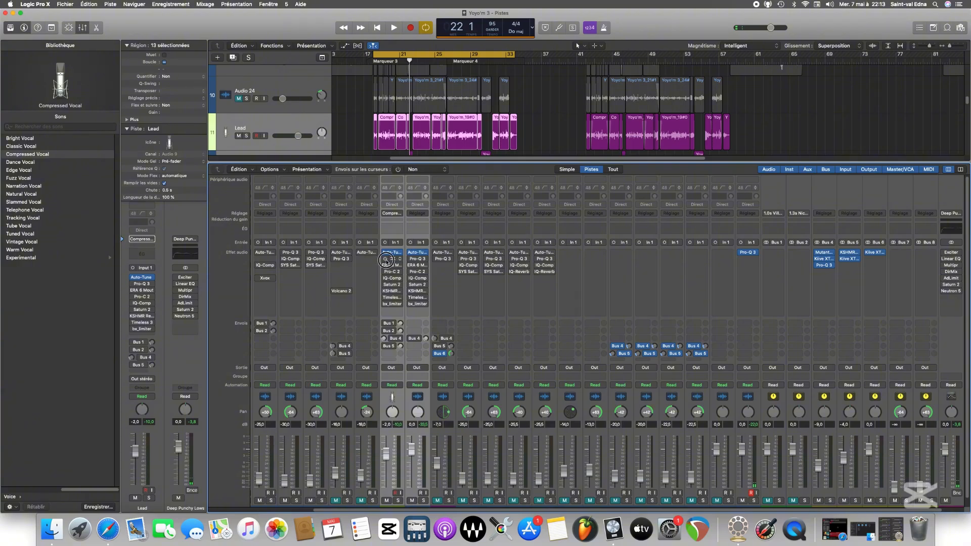
Re-enable Pro-Q 3 on the selected vocal channels and inspect its low-cut band on the Lead channel.
{"action": "mouse_move", "coordinate": [387, 260]}
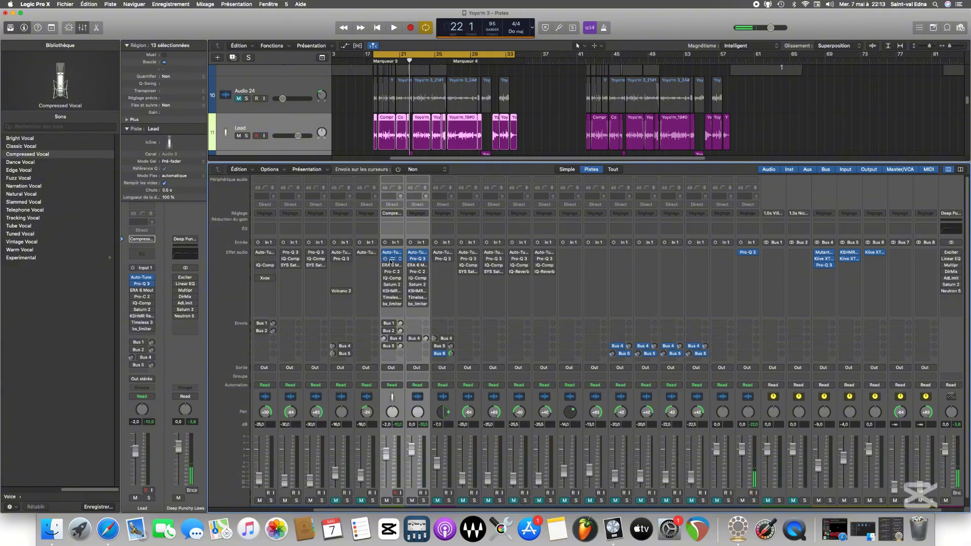
{"action": "left_click", "coordinate": [392, 260]}
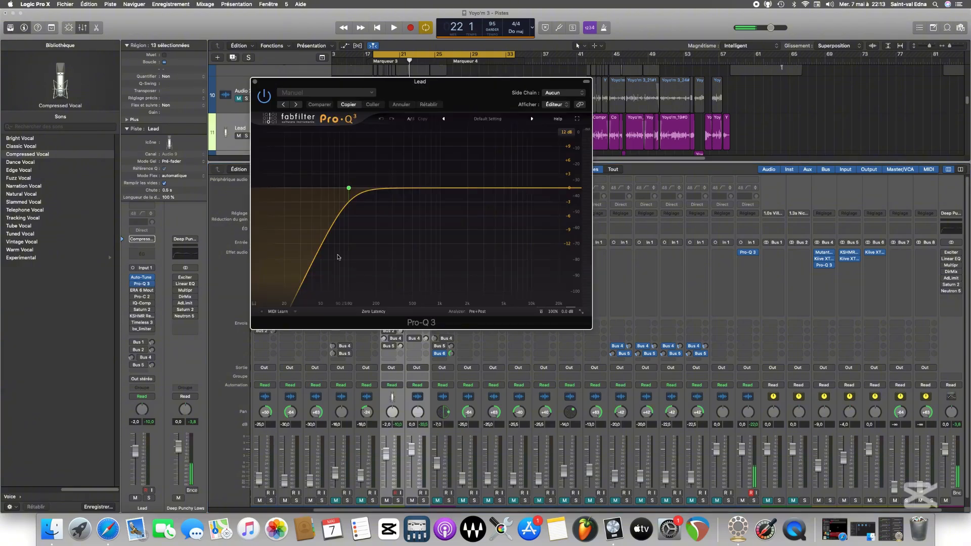
{"action": "mouse_move", "coordinate": [342, 203]}
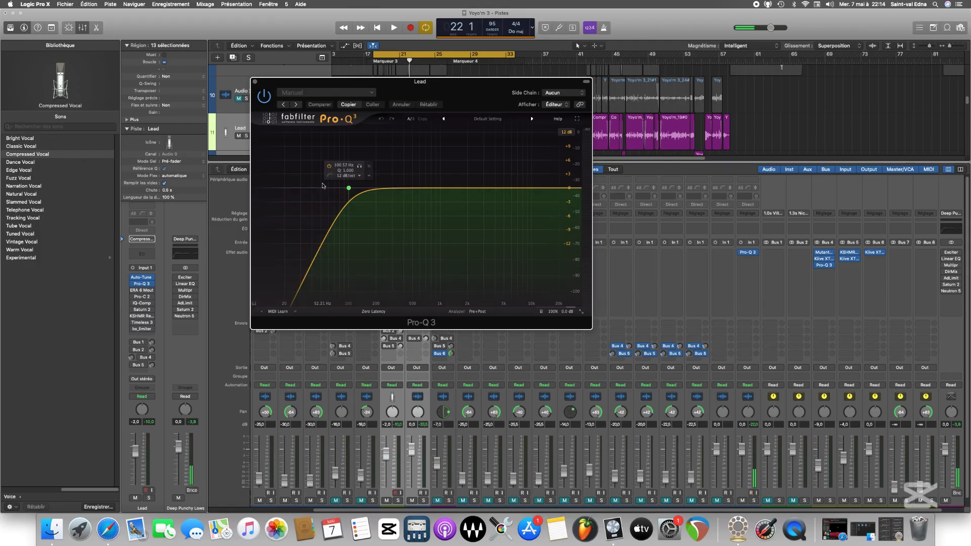
{"action": "left_click", "coordinate": [255, 82]}
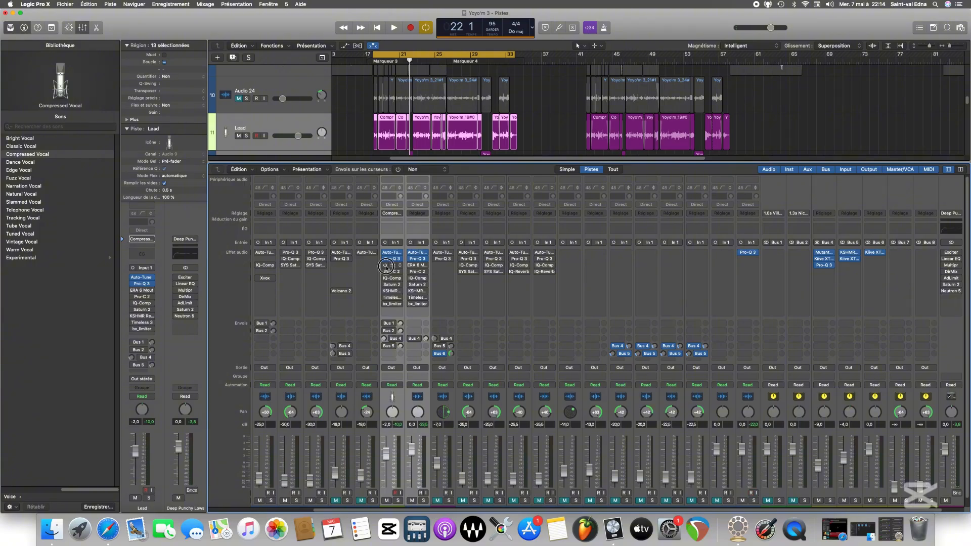
Re-enable ERA 6 Mouth De-Clicker on the vocals, and play the lead with its window and Pro-Q 3 open side by side.
{"action": "left_click", "coordinate": [393, 266]}
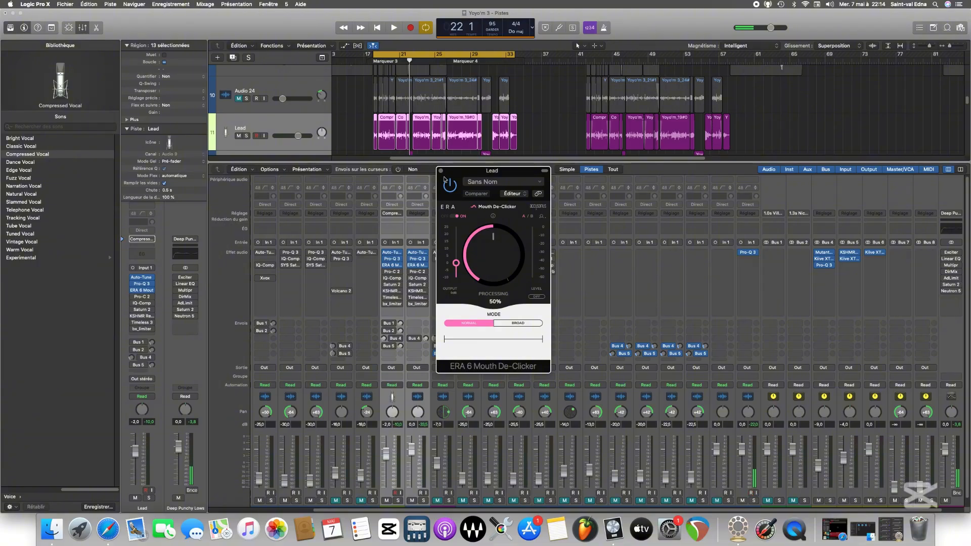
{"action": "left_click", "coordinate": [392, 259]}
{"action": "key", "text": "space"}
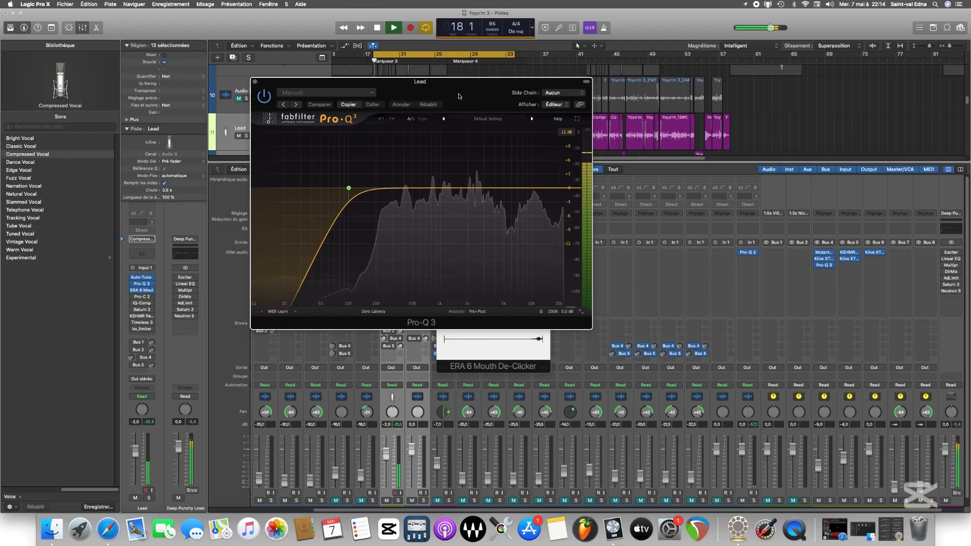
{"action": "left_click_drag", "start_coordinate": [459, 95], "coordinate": [286, 164]}
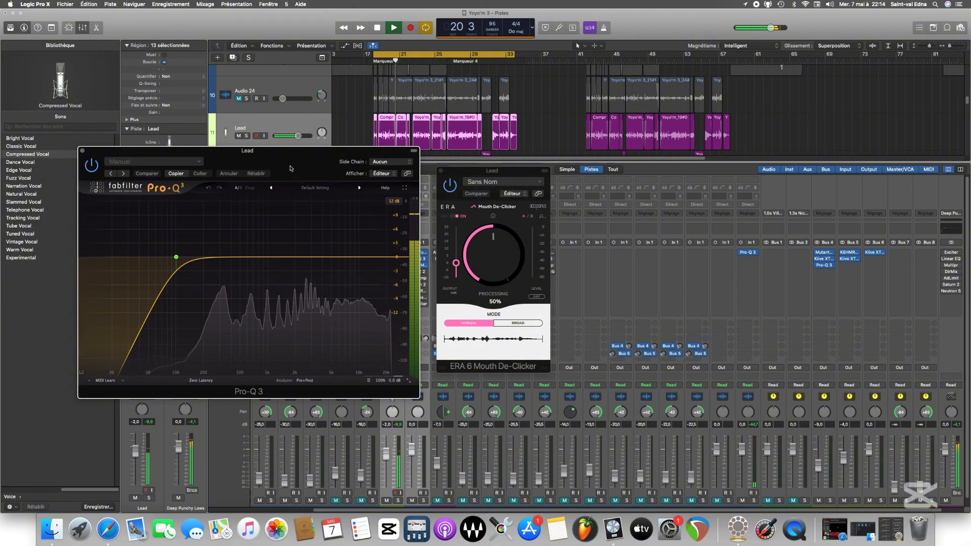
{"action": "key", "text": "super+s"}
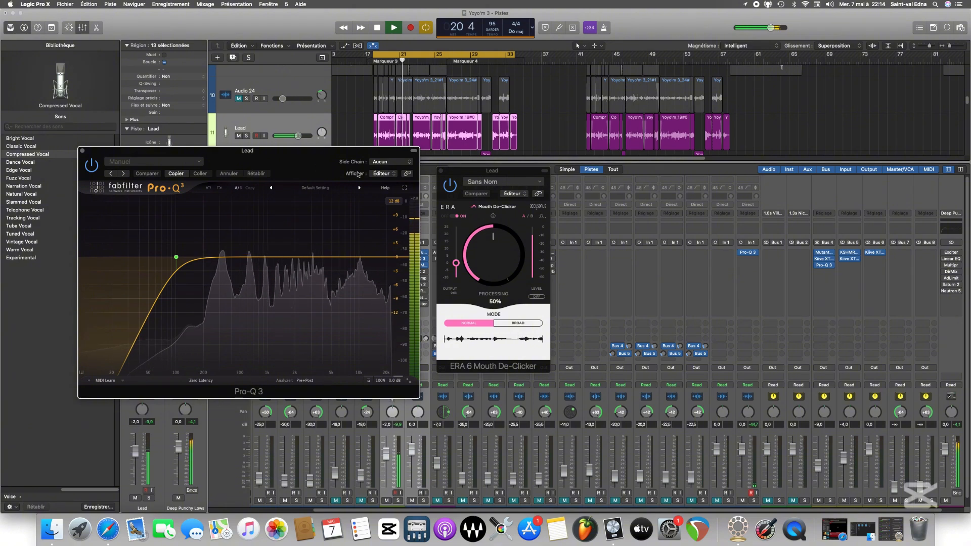
{"action": "key", "text": "space"}
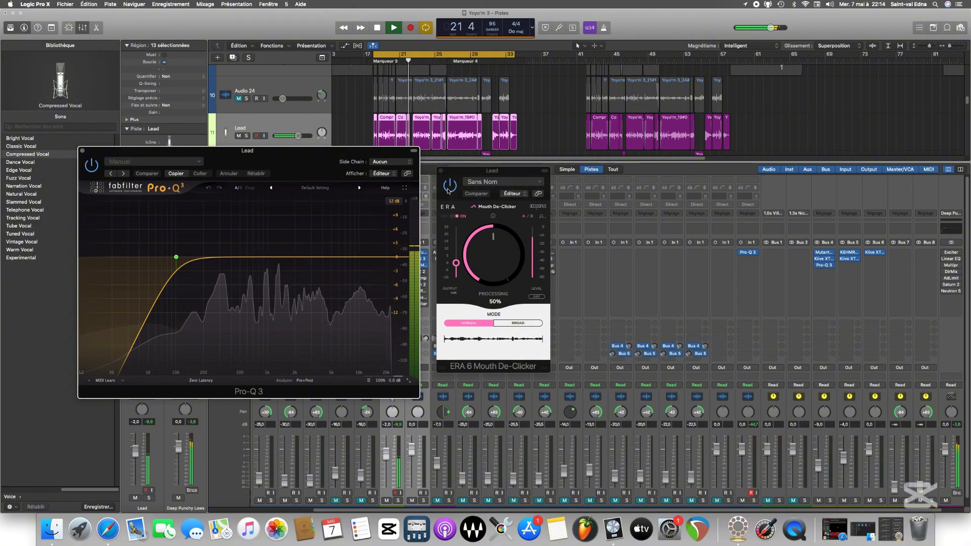
Compare the lead vocal by playing it with Mouth De-Clicker and Pro-Q 3 bypassed and with both active again.
{"action": "left_click", "coordinate": [449, 186]}
{"action": "left_click", "coordinate": [90, 165]}
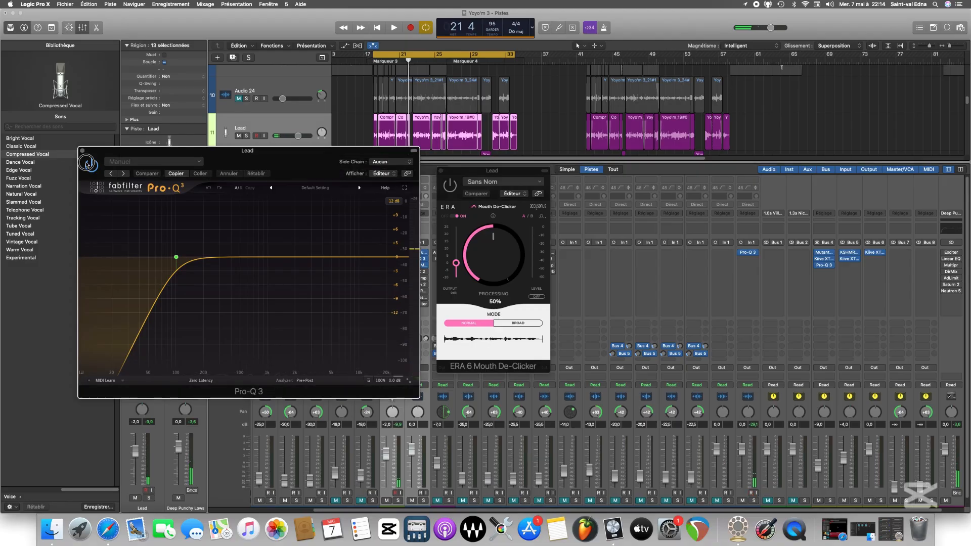
{"action": "key", "text": "space"}
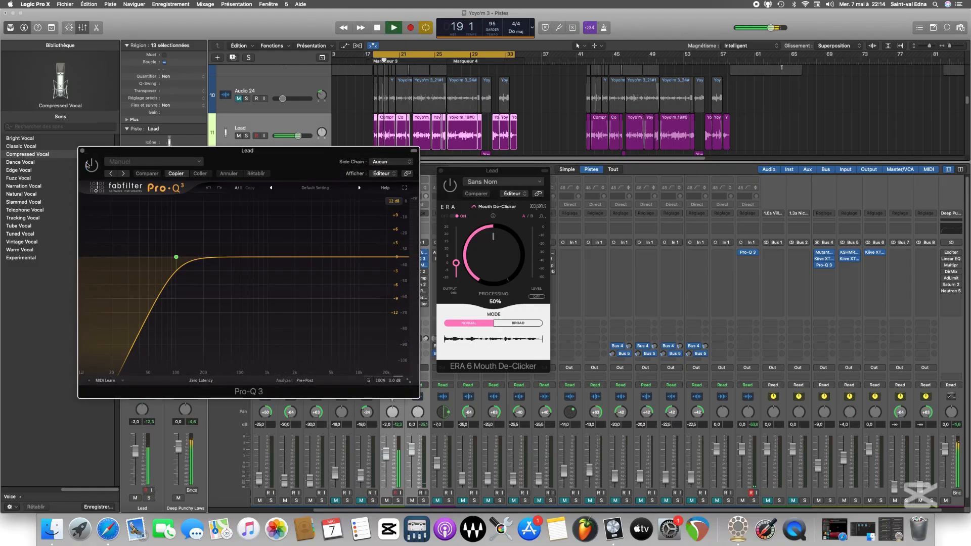
{"action": "left_click", "coordinate": [90, 165]}
{"action": "key", "text": "space"}
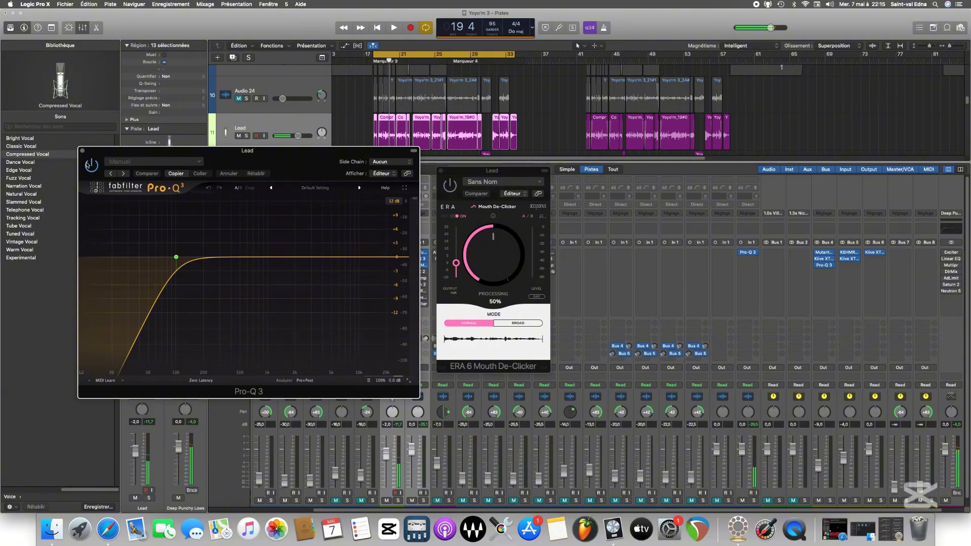
{"action": "left_click", "coordinate": [448, 183]}
{"action": "key", "text": "space"}
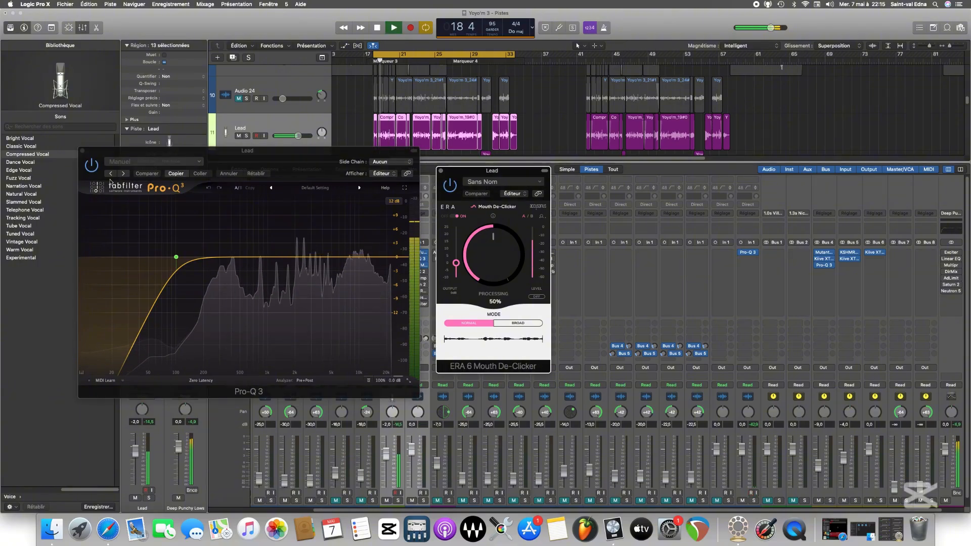
Stop playback, close the Pro-Q 3 and Mouth De-Clicker windows, and save the project.
{"action": "left_click", "coordinate": [83, 153]}
{"action": "key", "text": "space"}
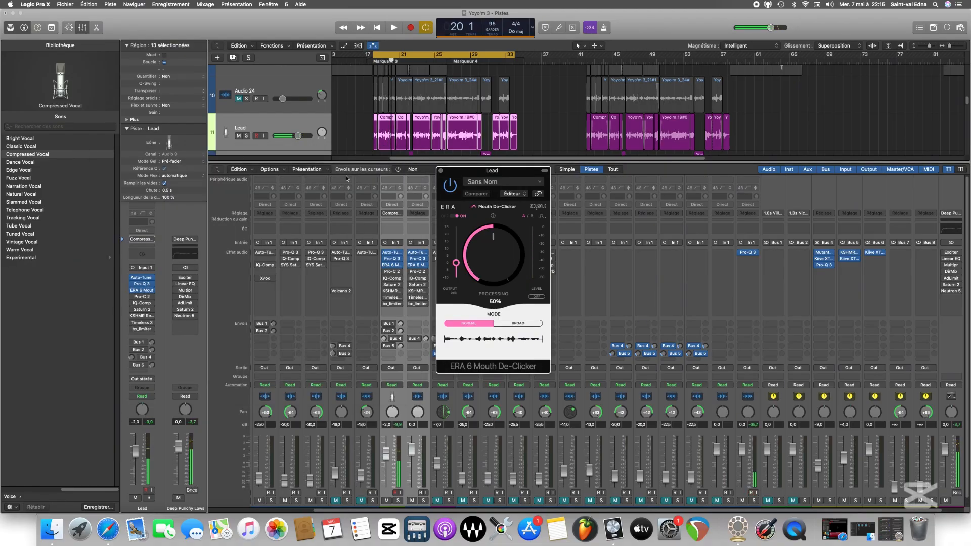
{"action": "left_click", "coordinate": [440, 171]}
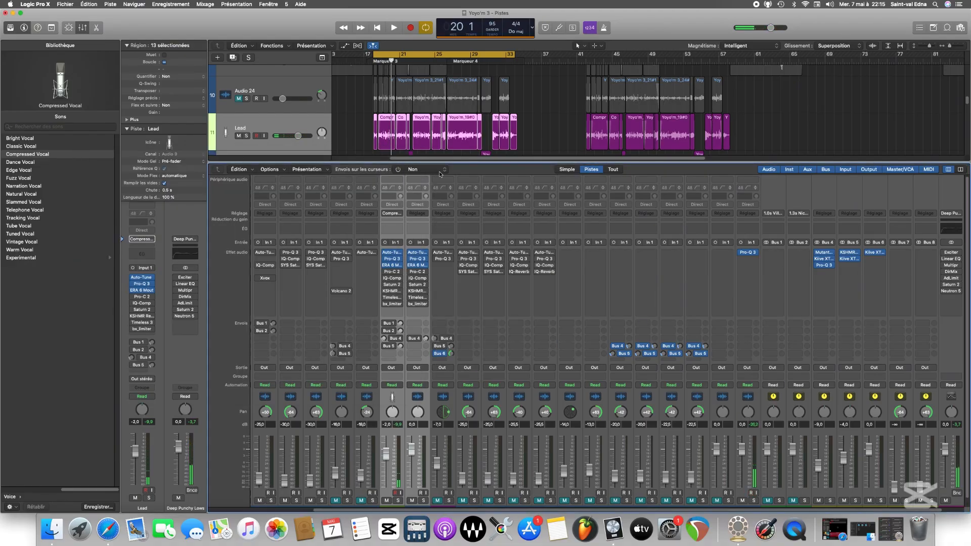
{"action": "key", "text": "super+s"}
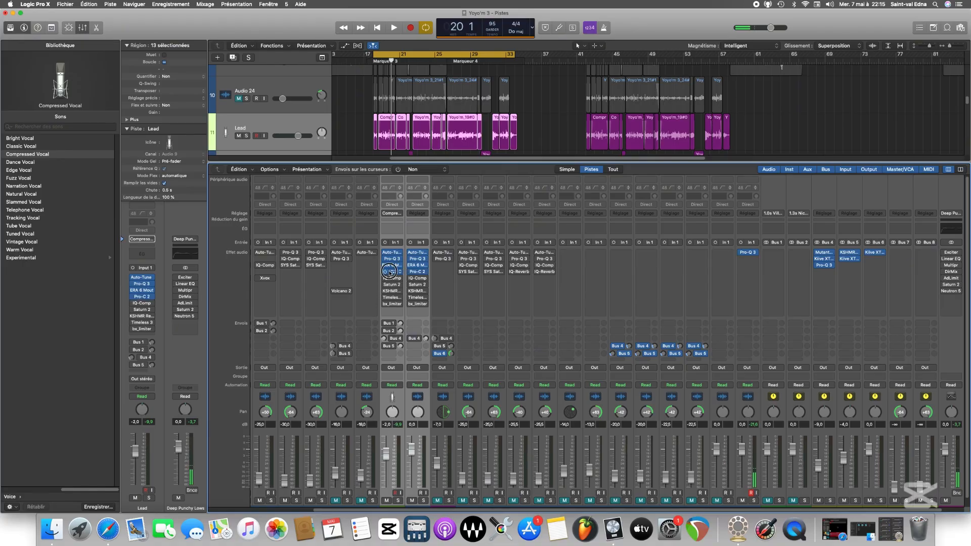
Re-enable Pro-C 2 on the selected vocal channels and open its compressor settings for the Lead channel.
{"action": "left_click", "coordinate": [390, 272]}
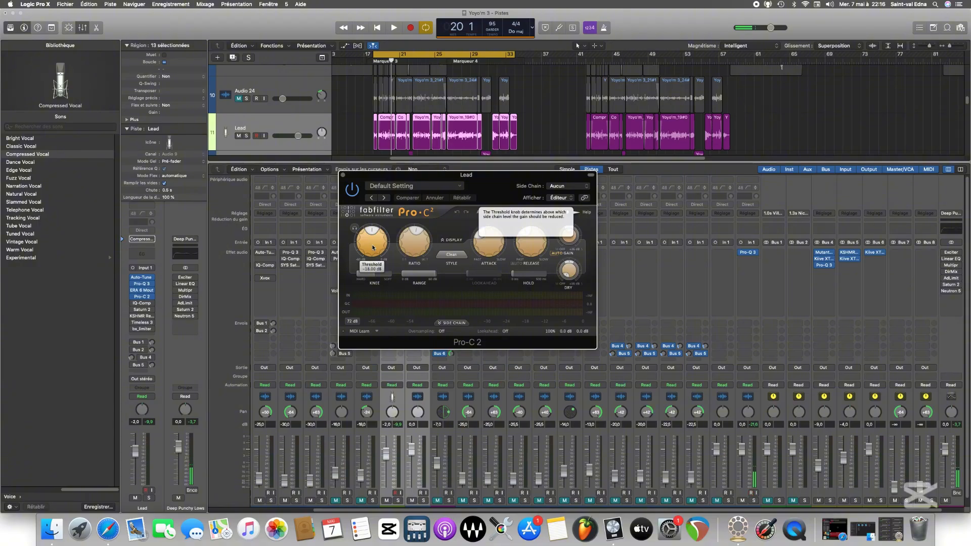
Inspect the threshold, ratio, attack, release and gain knobs of Pro-C 2, and play the lead with the compressor active.
{"action": "mouse_move", "coordinate": [407, 241]}
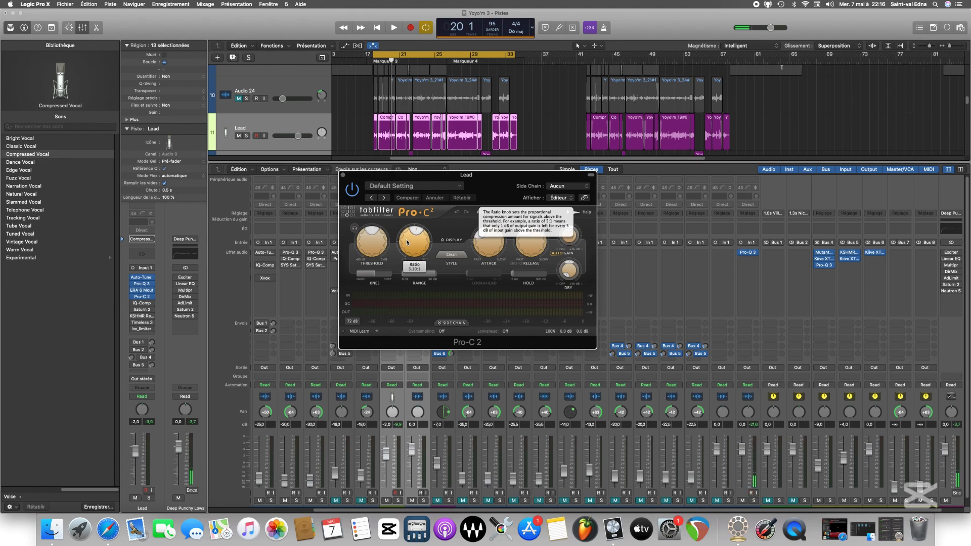
{"action": "mouse_move", "coordinate": [484, 250]}
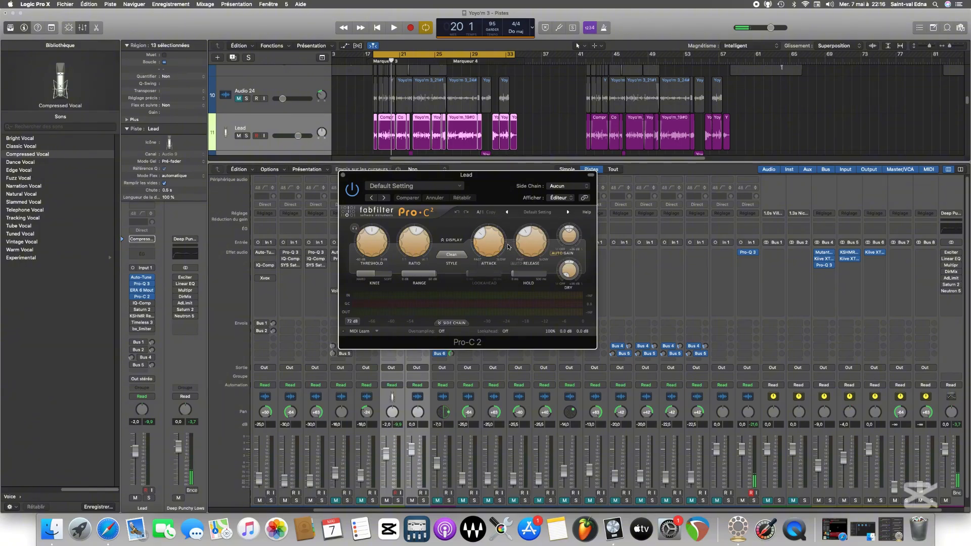
{"action": "mouse_move", "coordinate": [531, 237]}
{"action": "mouse_move", "coordinate": [572, 235]}
{"action": "key", "text": "space"}
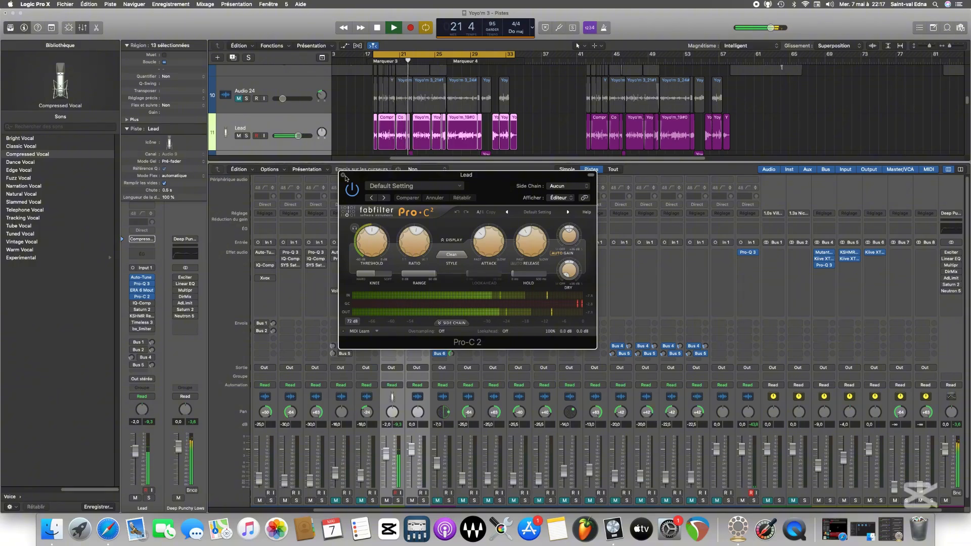
{"action": "key", "text": "space"}
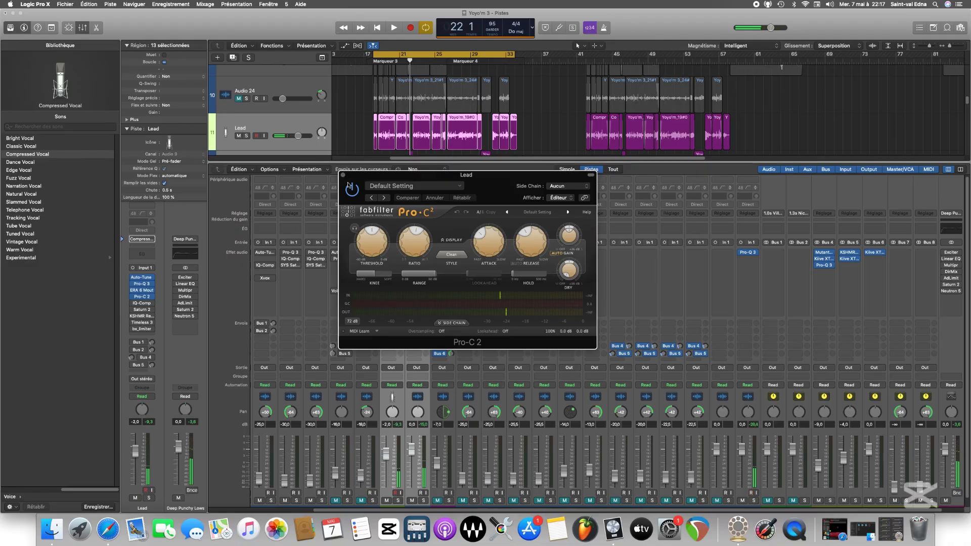
Compare the lead vocal by playing it with Pro-C 2 bypassed and with the compressor active again.
{"action": "left_click", "coordinate": [351, 189]}
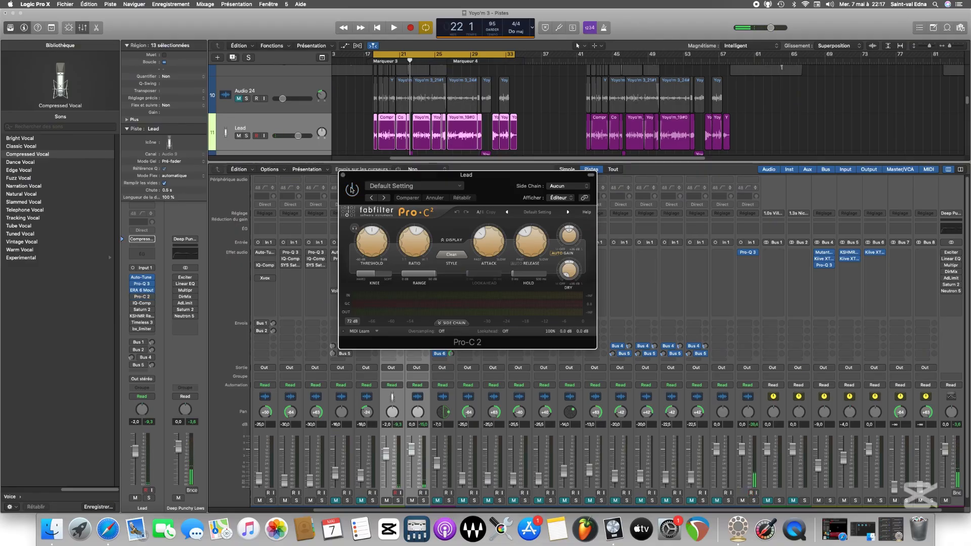
{"action": "key", "text": "space"}
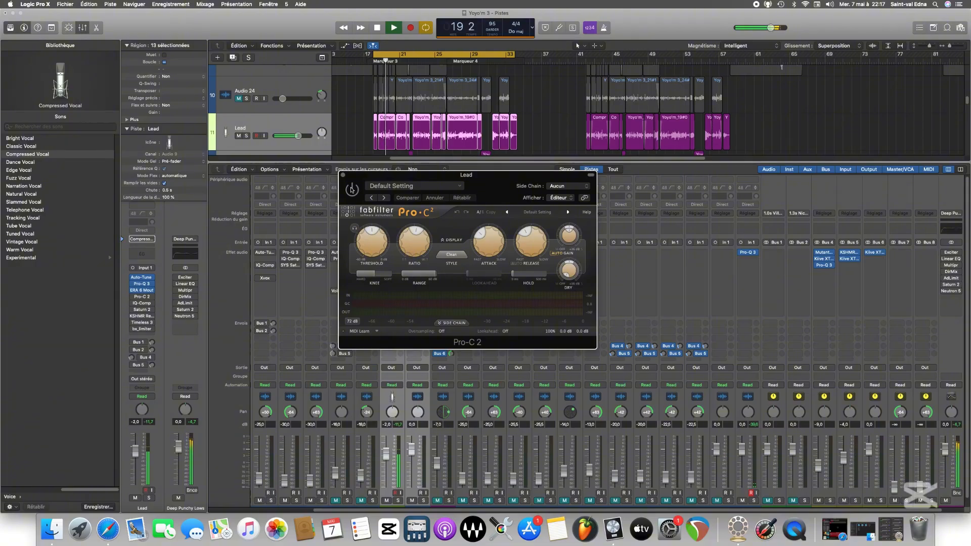
{"action": "key", "text": "space"}
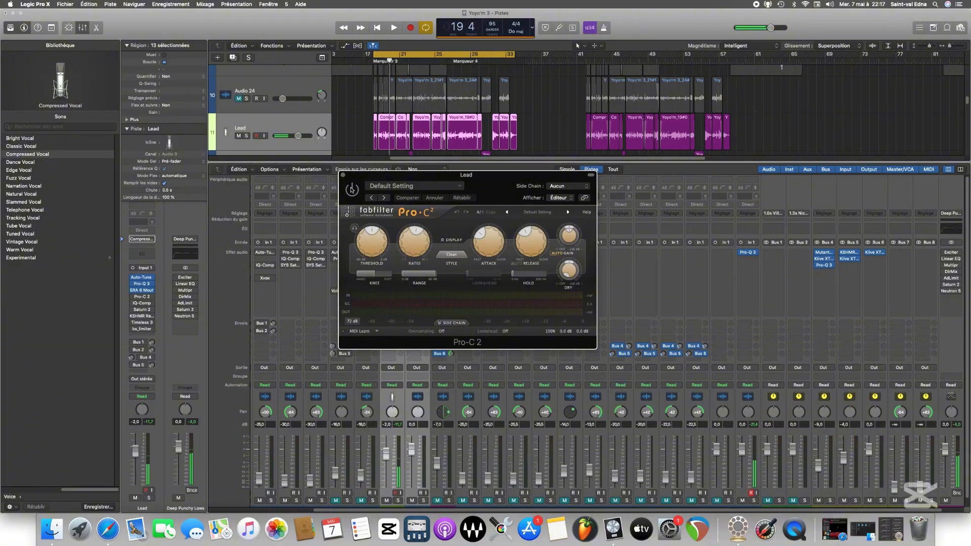
{"action": "key", "text": "space"}
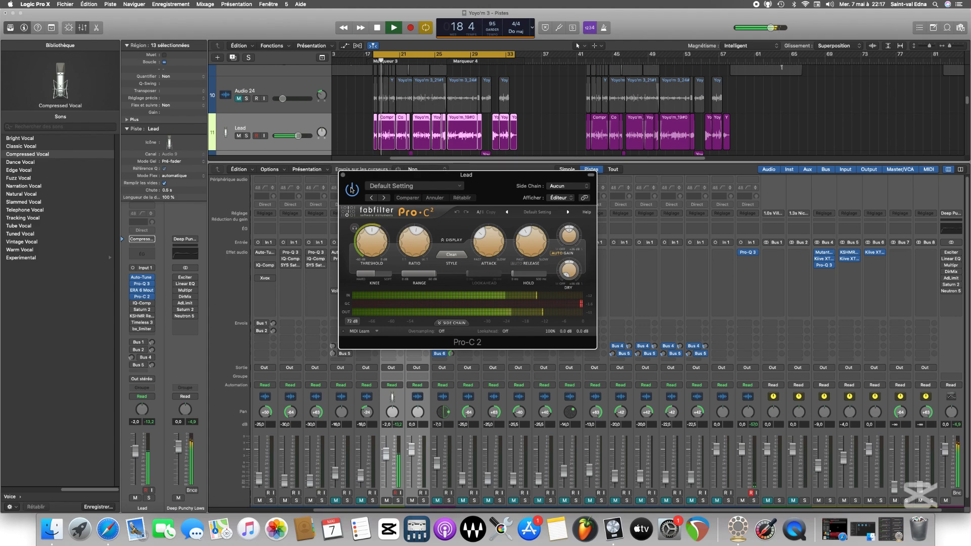
{"action": "key", "text": "space"}
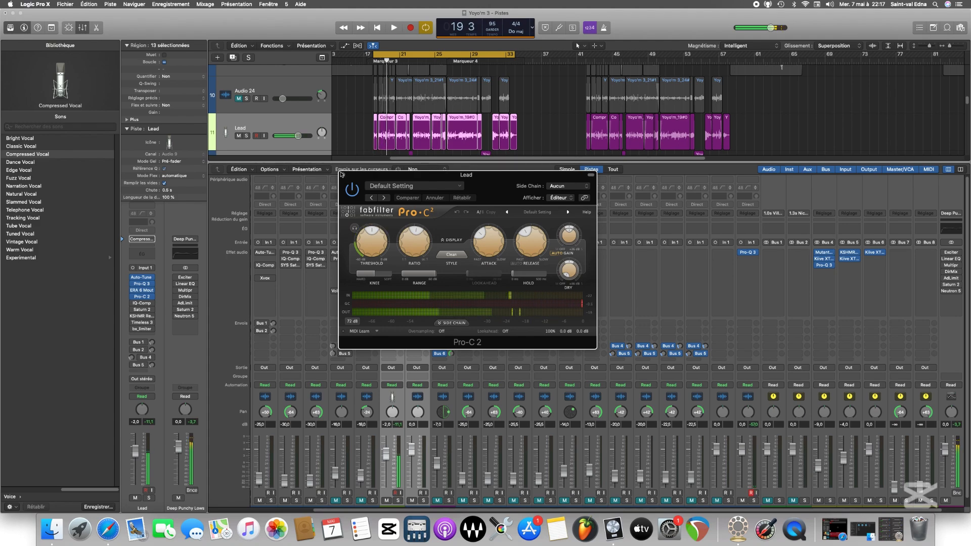
Close Pro-C 2, save the project, and re-enable IQ-Comp on the selected vocals with its Lead channel settings open.
{"action": "left_click", "coordinate": [343, 175]}
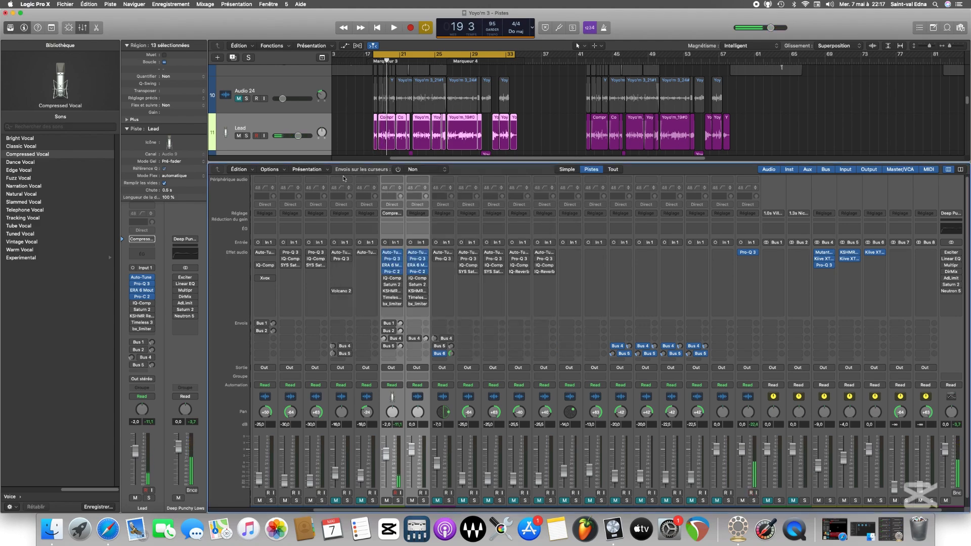
{"action": "key", "text": "super+s"}
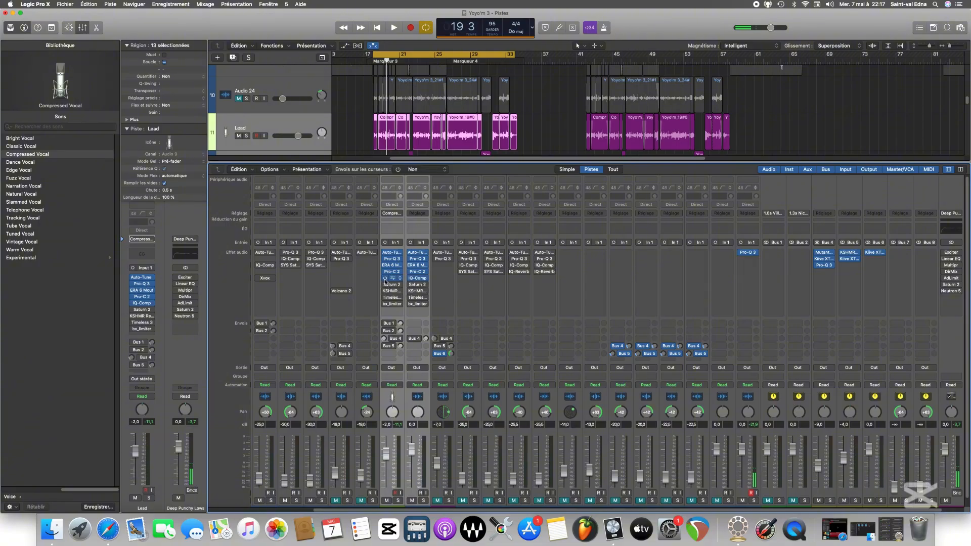
{"action": "left_click", "coordinate": [391, 278]}
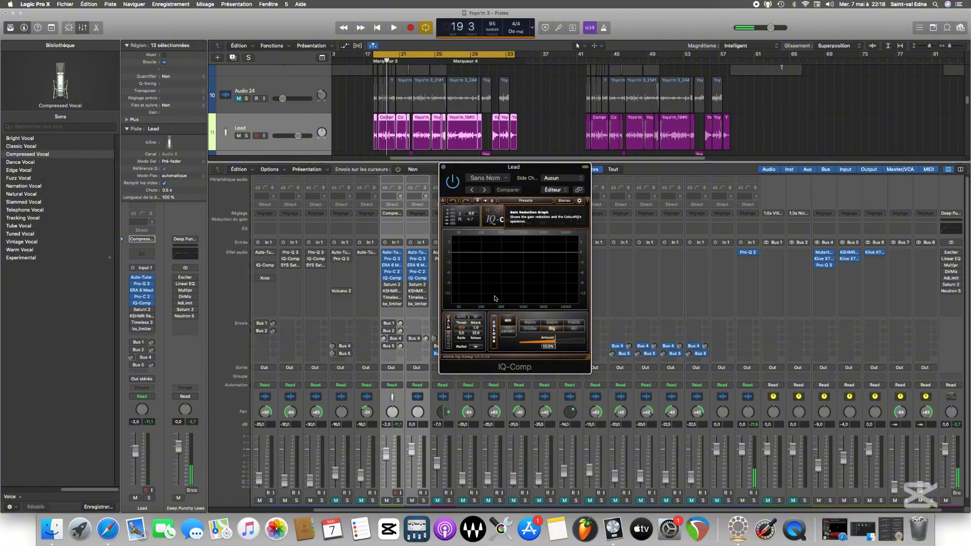
Compare the lead vocal with IQ-Comp active, bypassed and active again, and close the plug-in window.
{"action": "key", "text": "space"}
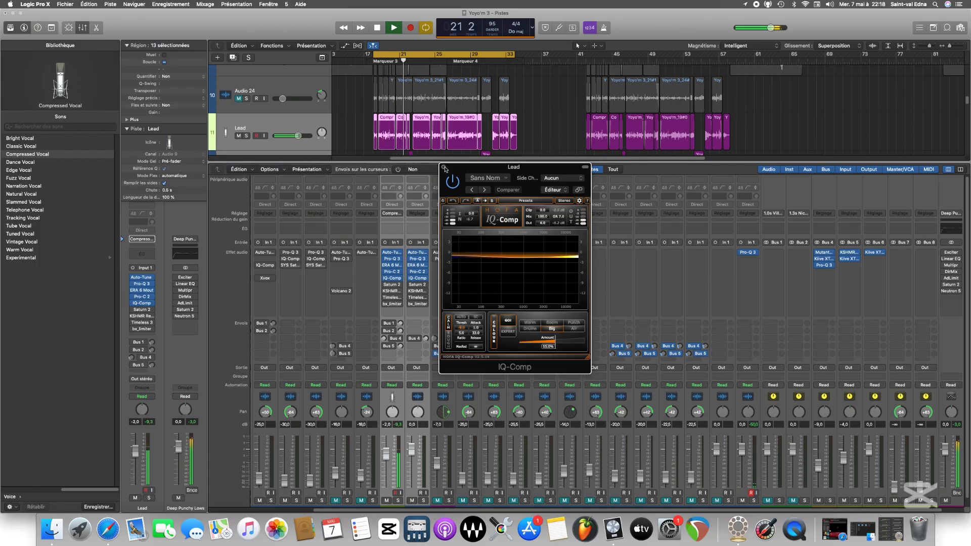
{"action": "key", "text": "space"}
{"action": "left_click", "coordinate": [455, 188]}
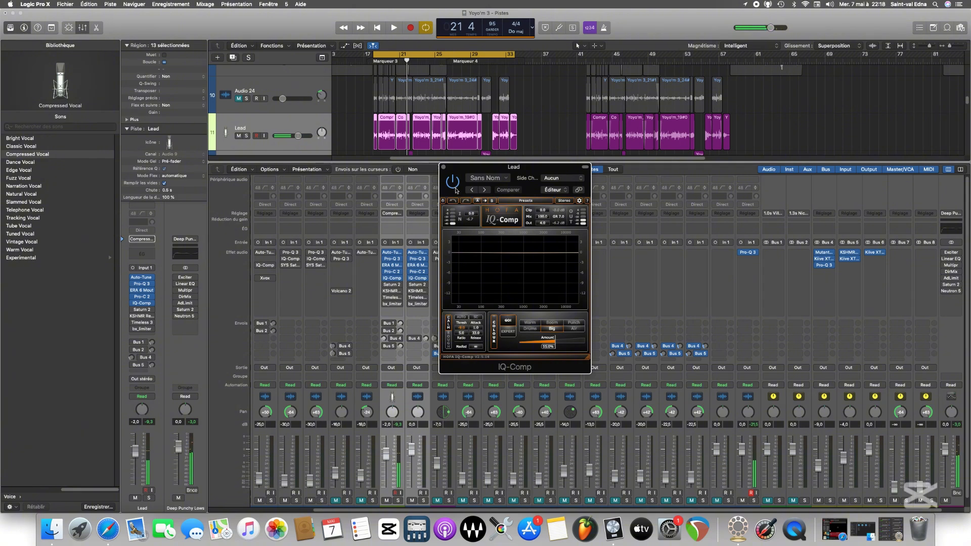
{"action": "key", "text": "space"}
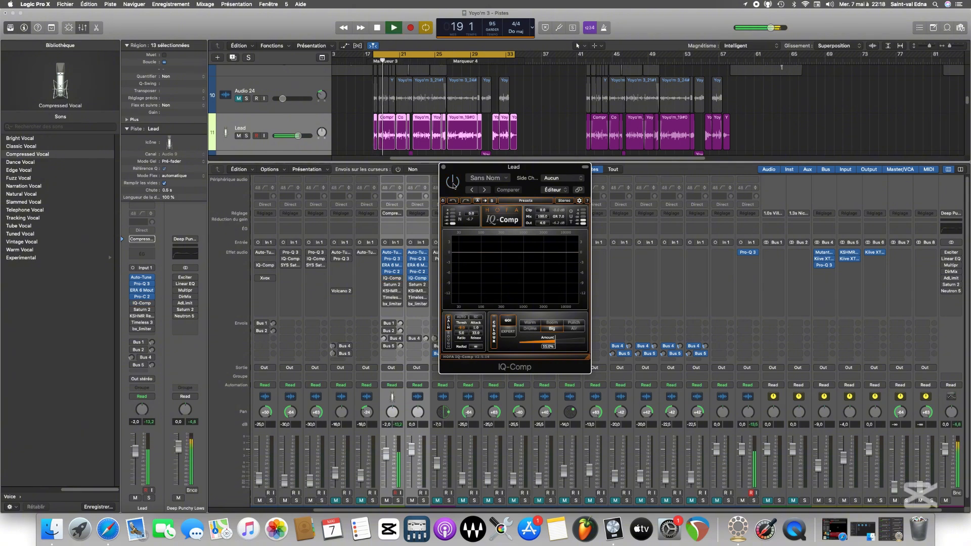
{"action": "key", "text": "space"}
{"action": "left_click", "coordinate": [453, 184]}
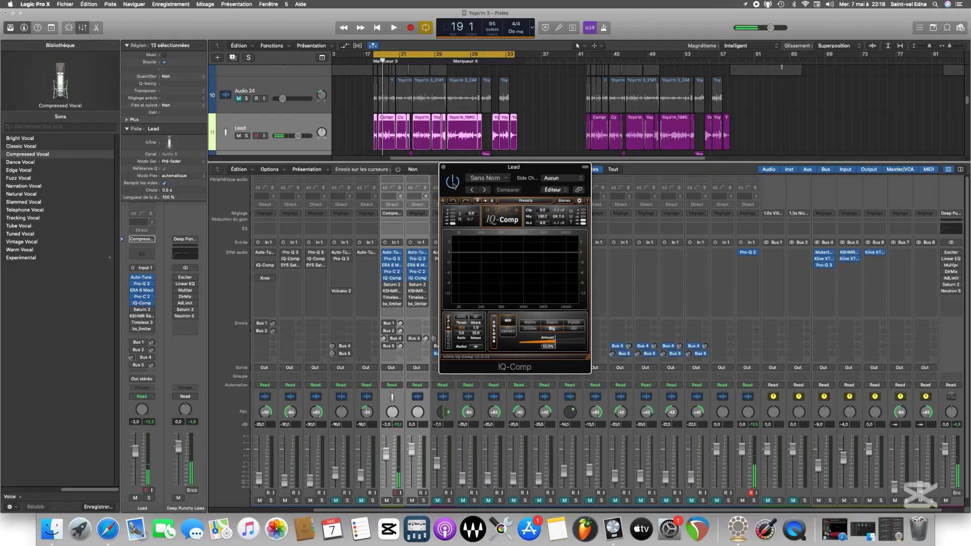
{"action": "key", "text": "space"}
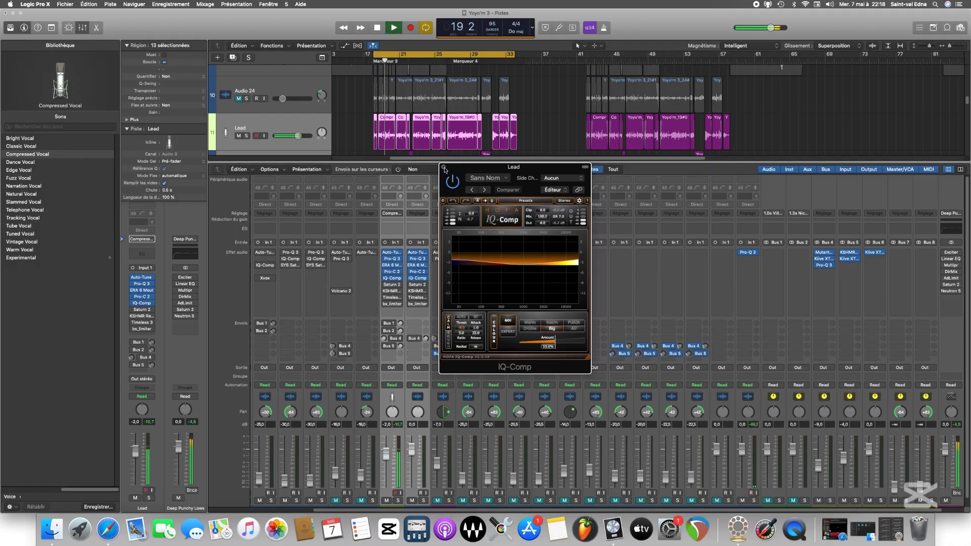
{"action": "key", "text": "space"}
{"action": "left_click", "coordinate": [443, 168]}
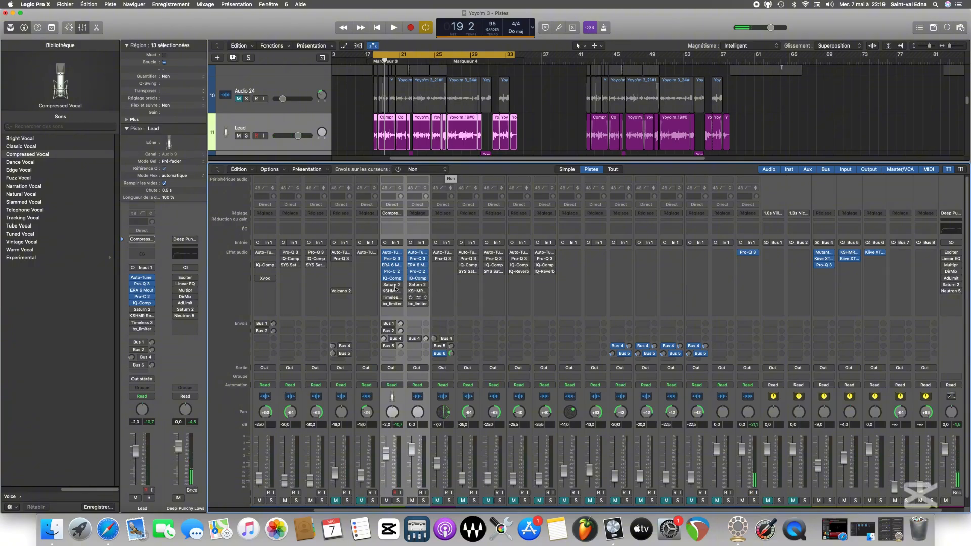
Re-enable Saturn 2 on the selected vocals and compare the lead with it active and bypassed, leaving it on with its window closed.
{"action": "left_click", "coordinate": [392, 286]}
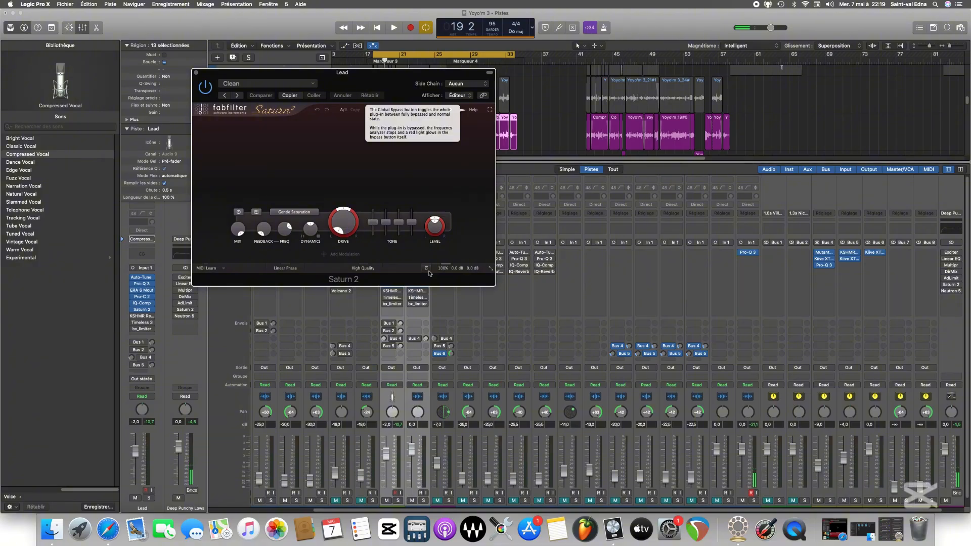
{"action": "key", "text": "space"}
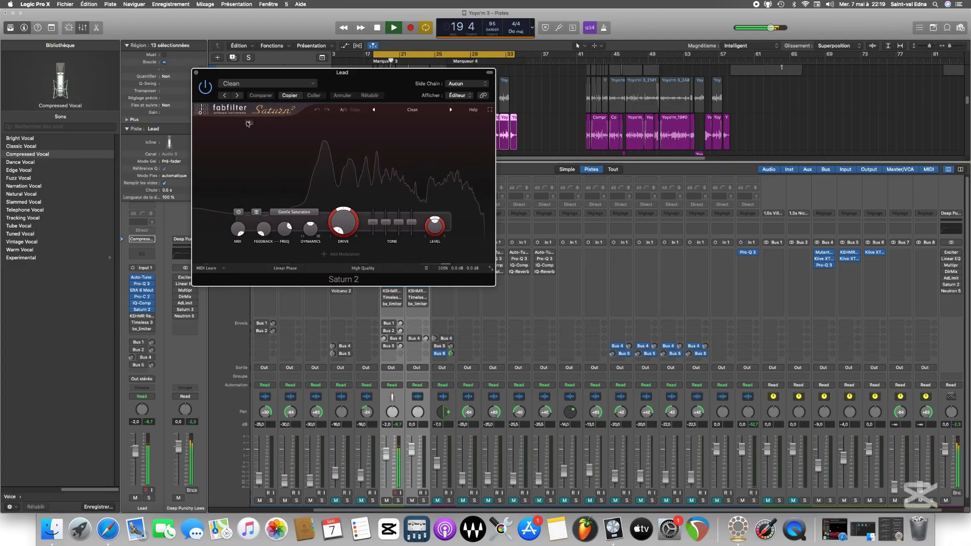
{"action": "left_click", "coordinate": [205, 87]}
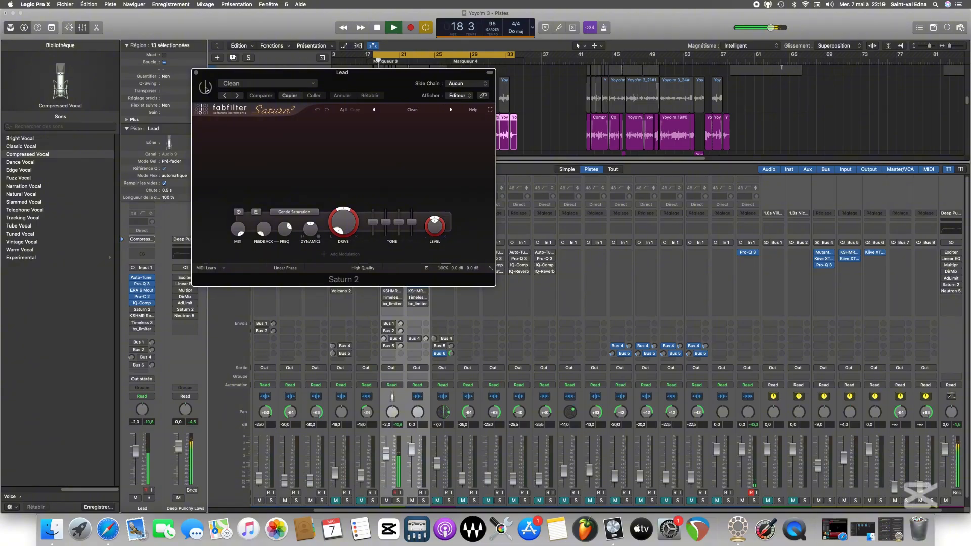
{"action": "key", "text": "space"}
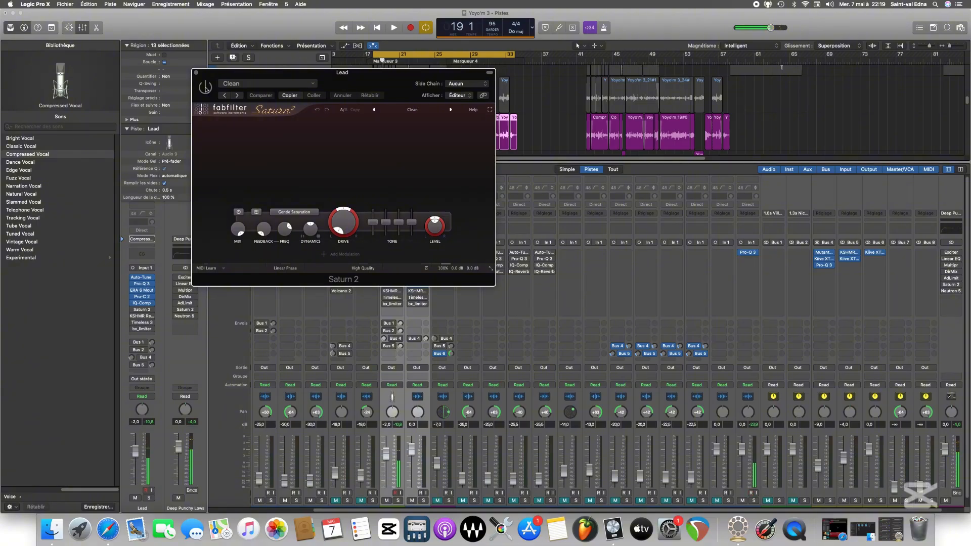
{"action": "left_click", "coordinate": [205, 87]}
{"action": "key", "text": "space"}
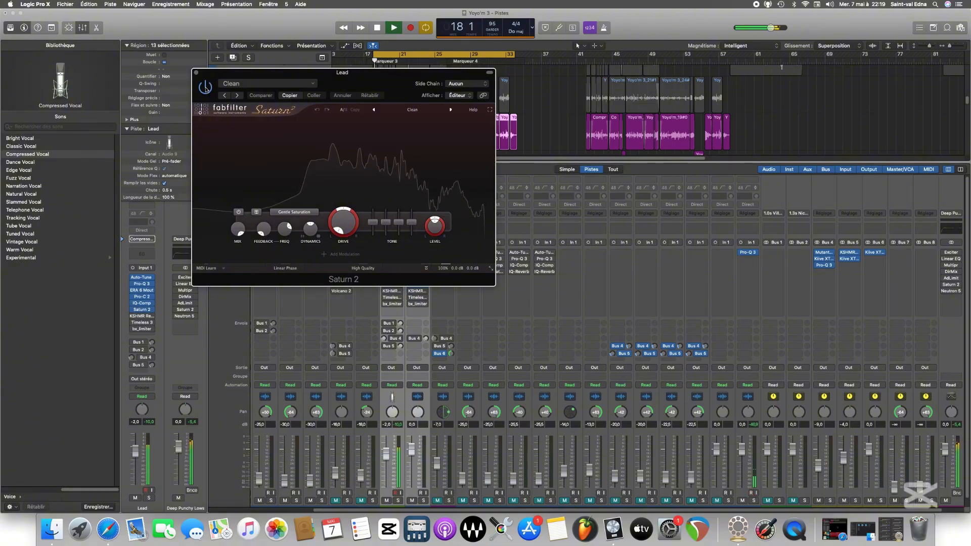
{"action": "left_click", "coordinate": [196, 72]}
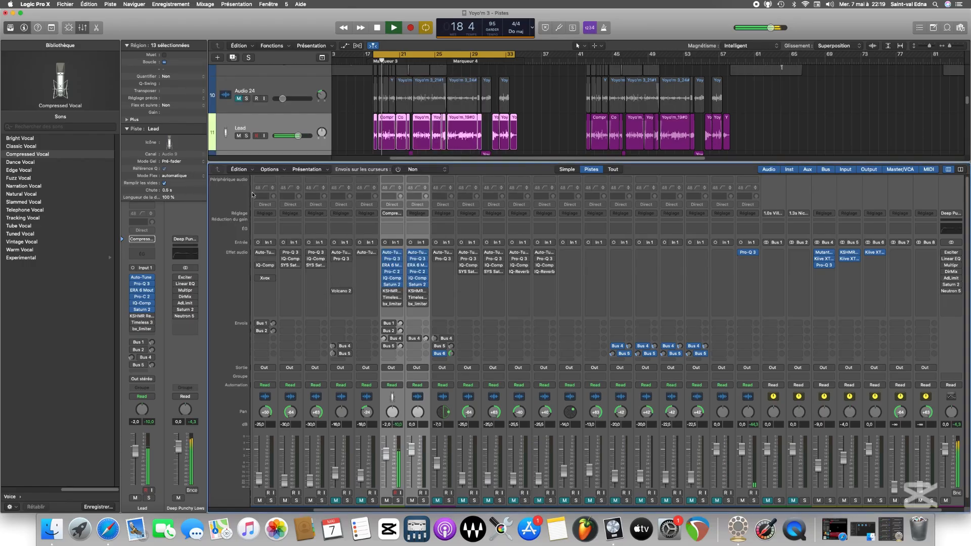
{"action": "key", "text": "space"}
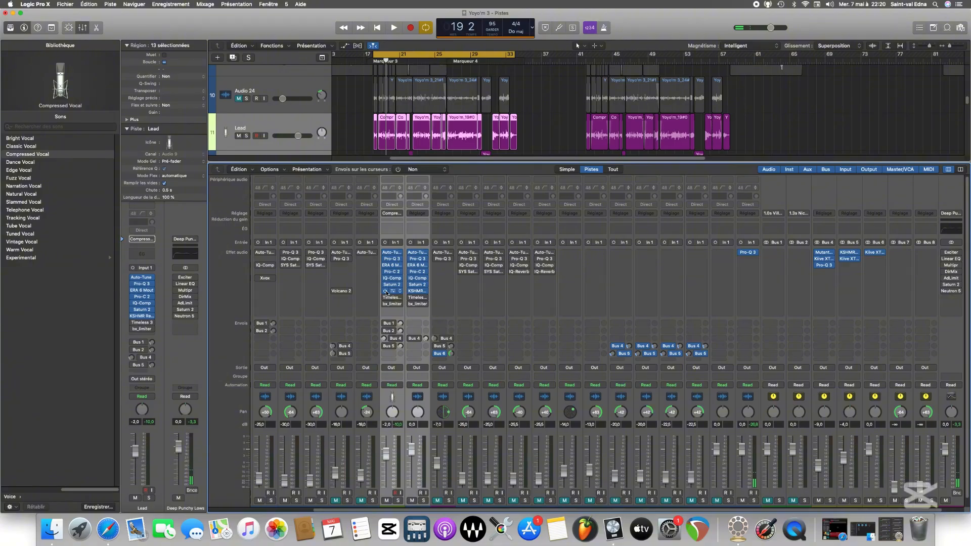
Save the project, and play the lead with KSHMR Reverb re-enabled and its Lead channel settings open.
{"action": "key", "text": "space"}
{"action": "key", "text": "super+s"}
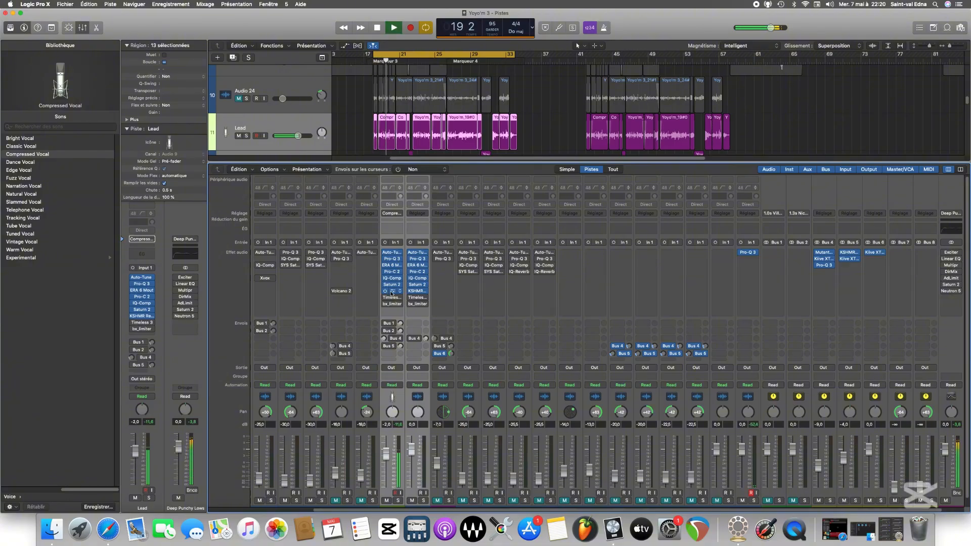
{"action": "left_click", "coordinate": [392, 292]}
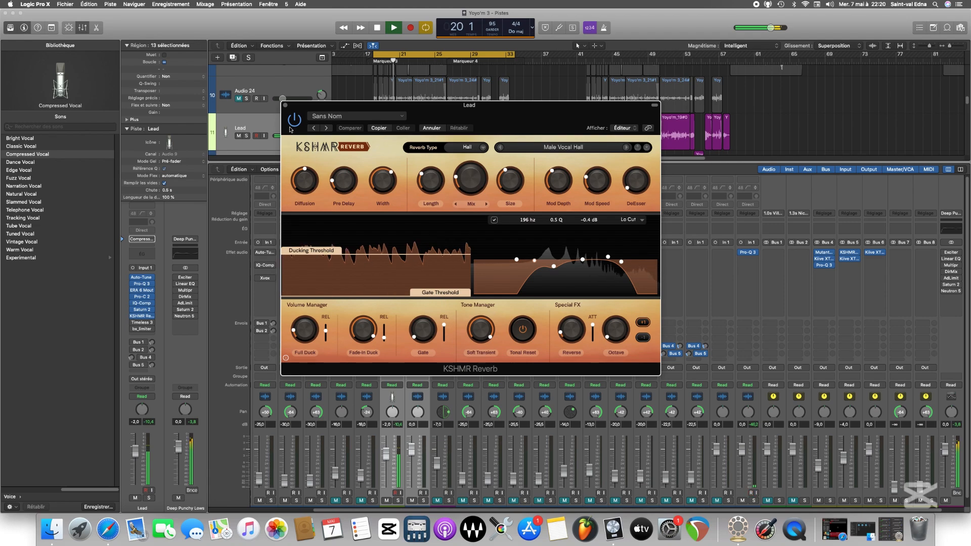
Compare the lead vocal by playing it with KSHMR Reverb bypassed and with the reverb active again.
{"action": "key", "text": "space"}
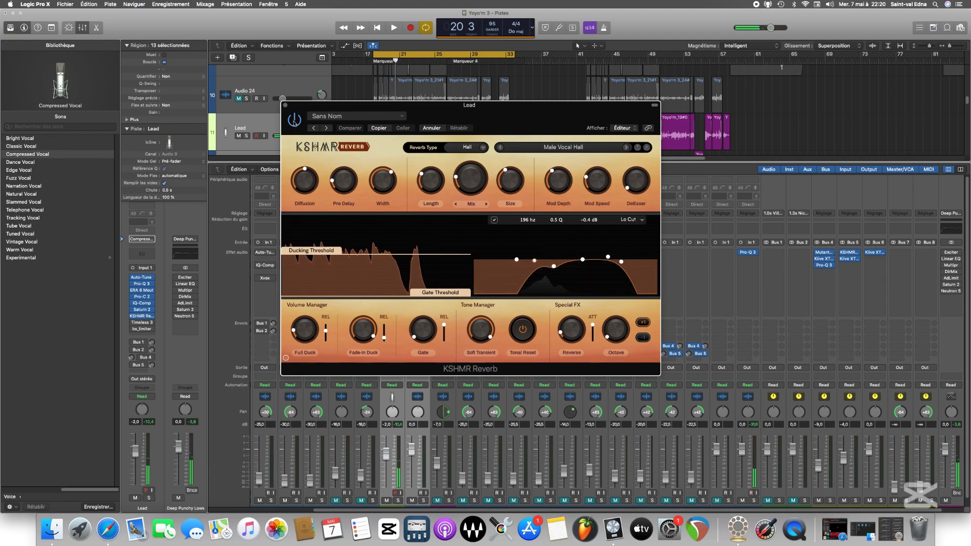
{"action": "key", "text": "space"}
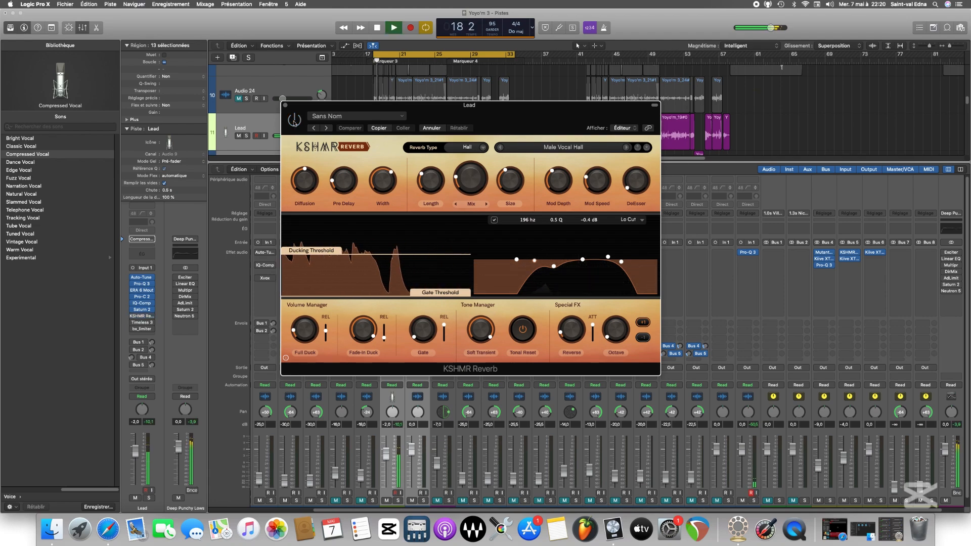
{"action": "key", "text": "space"}
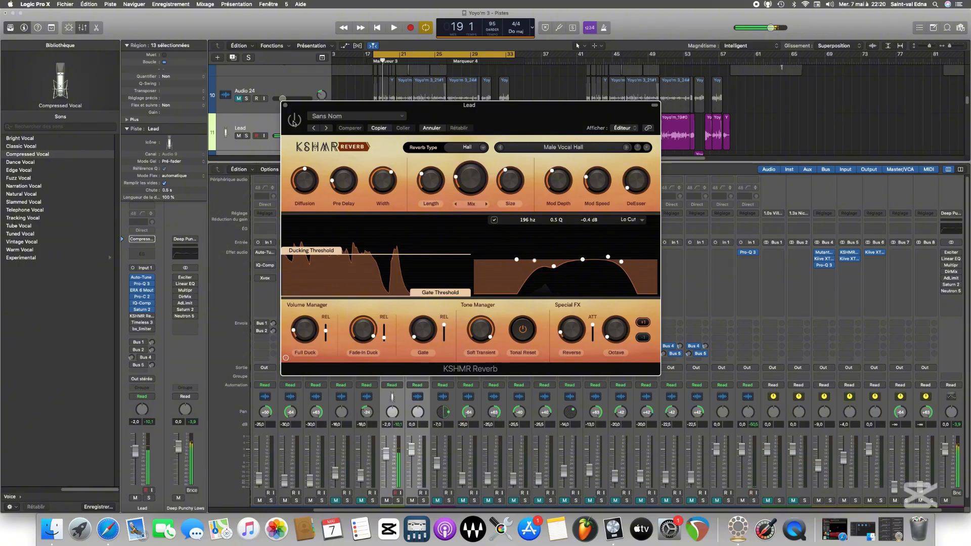
{"action": "key", "text": "space"}
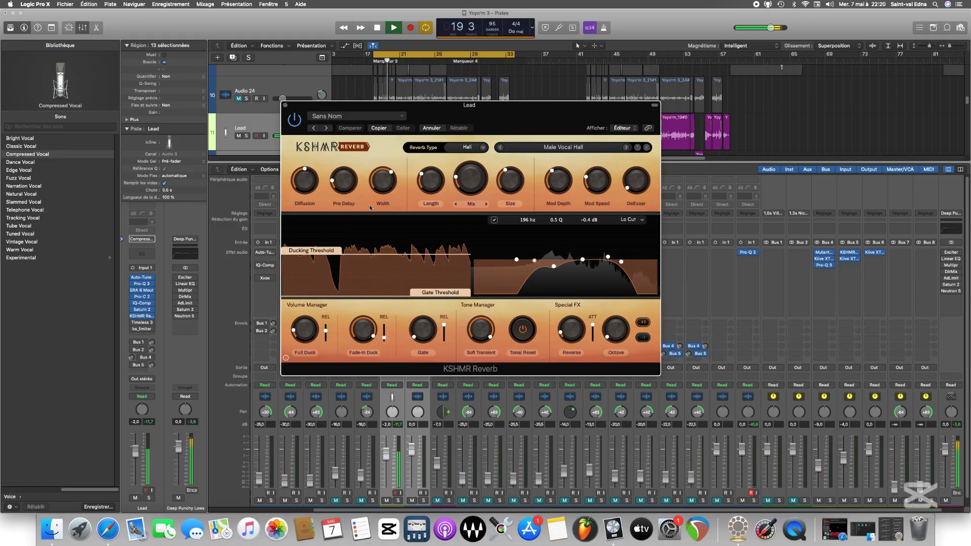
{"action": "key", "text": "space"}
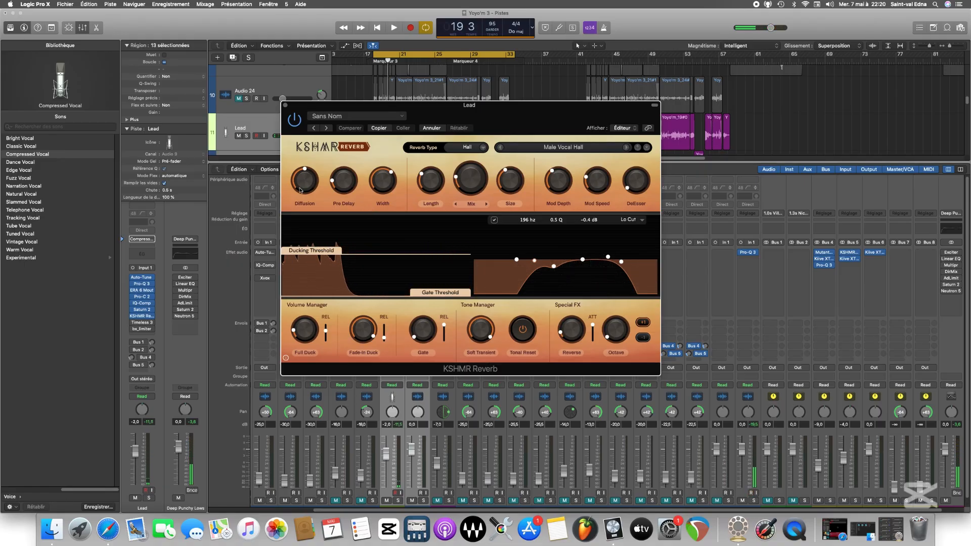
Inspect and close KSHMR Reverb, save the project, and open Timeless 3 re-enabled on the Lead channel.
{"action": "mouse_move", "coordinate": [304, 180]}
{"action": "left_click", "coordinate": [286, 107]}
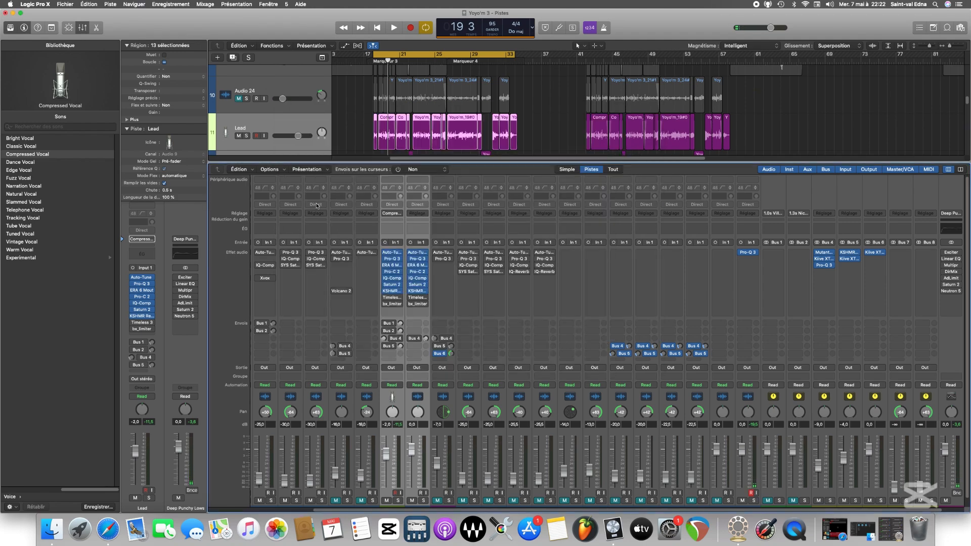
{"action": "key", "text": "super+s"}
{"action": "left_click", "coordinate": [392, 299]}
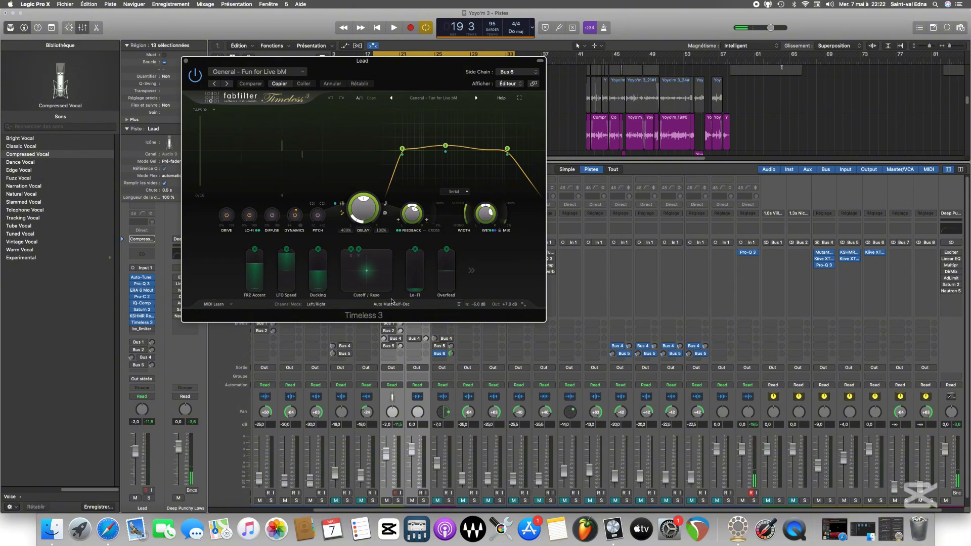
Save the project, bypass Timeless 3 on the Lead channel and move its window nearer the middle of the mixer.
{"action": "key", "text": "super+s"}
{"action": "left_click", "coordinate": [196, 76]}
{"action": "left_click_drag", "start_coordinate": [315, 62], "coordinate": [384, 104]}
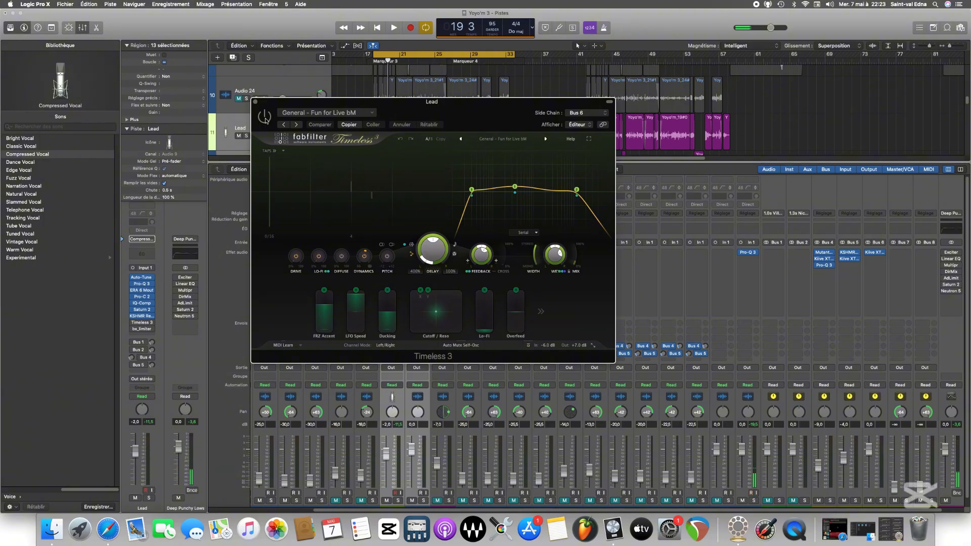
Compare the lead vocal by playing it with Timeless 3 bypassed and with the delay active again.
{"action": "key", "text": "space"}
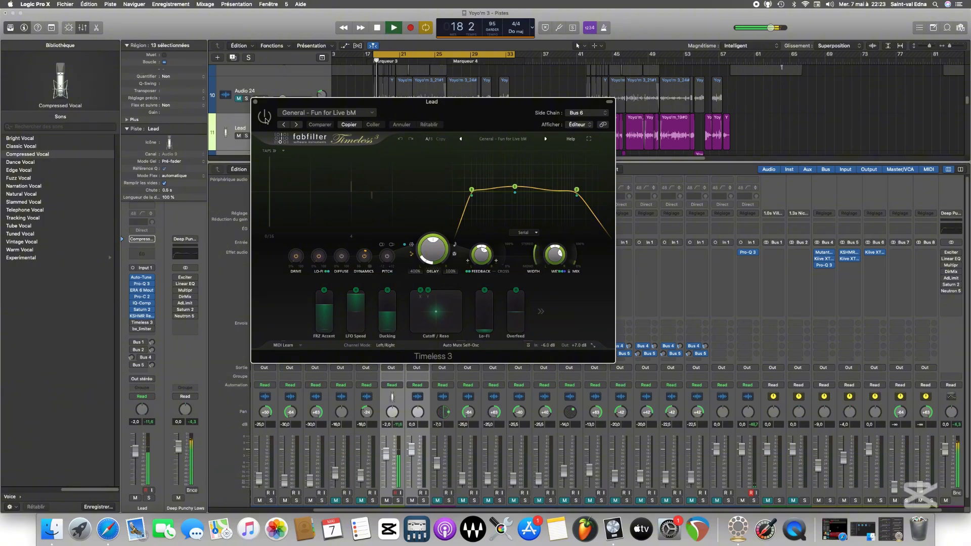
{"action": "key", "text": "space"}
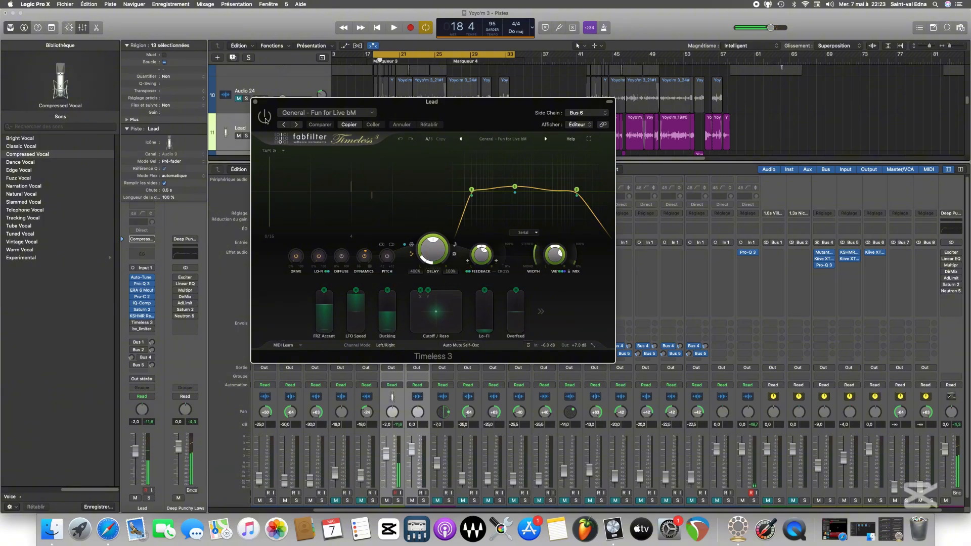
{"action": "key", "text": "space"}
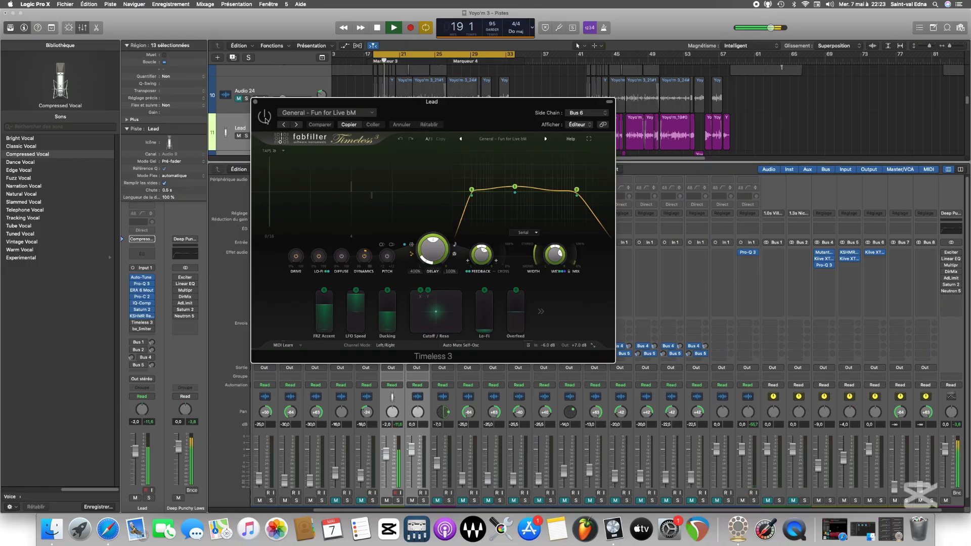
{"action": "key", "text": "space"}
{"action": "key", "text": "space"}
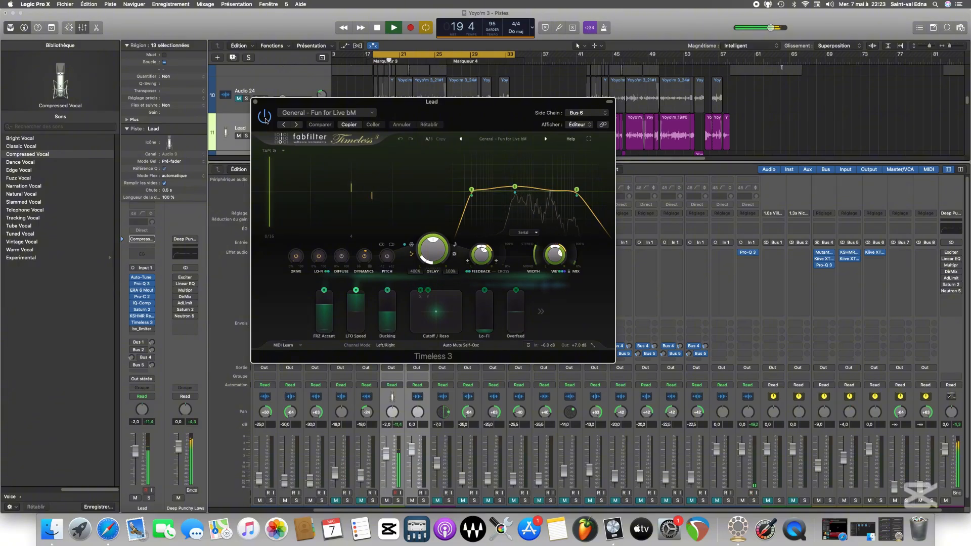
{"action": "key", "text": "space"}
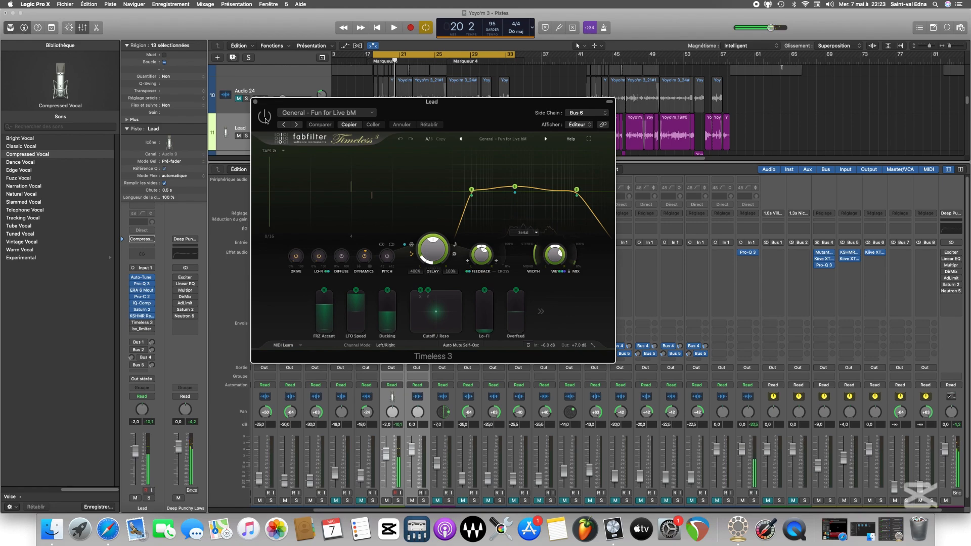
{"action": "key", "text": "space"}
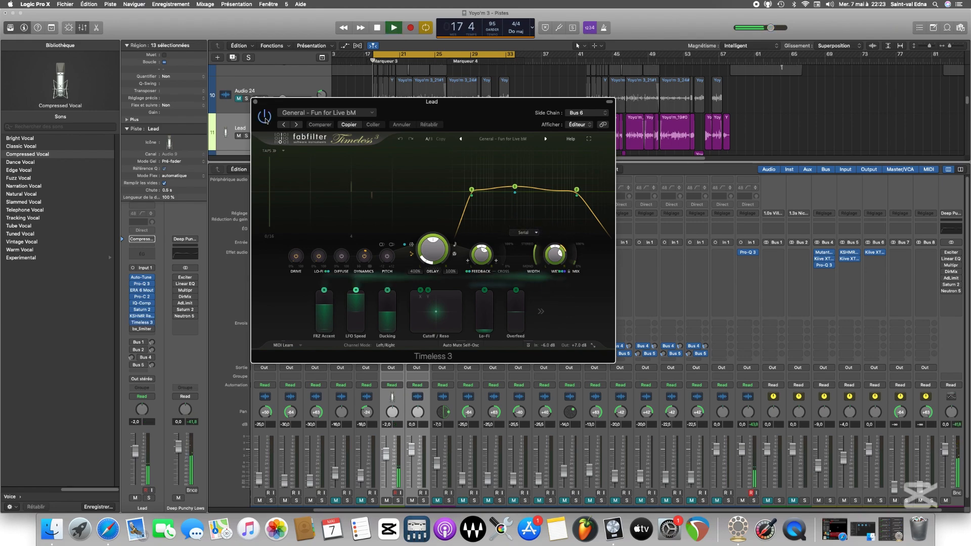
{"action": "left_click", "coordinate": [264, 117]}
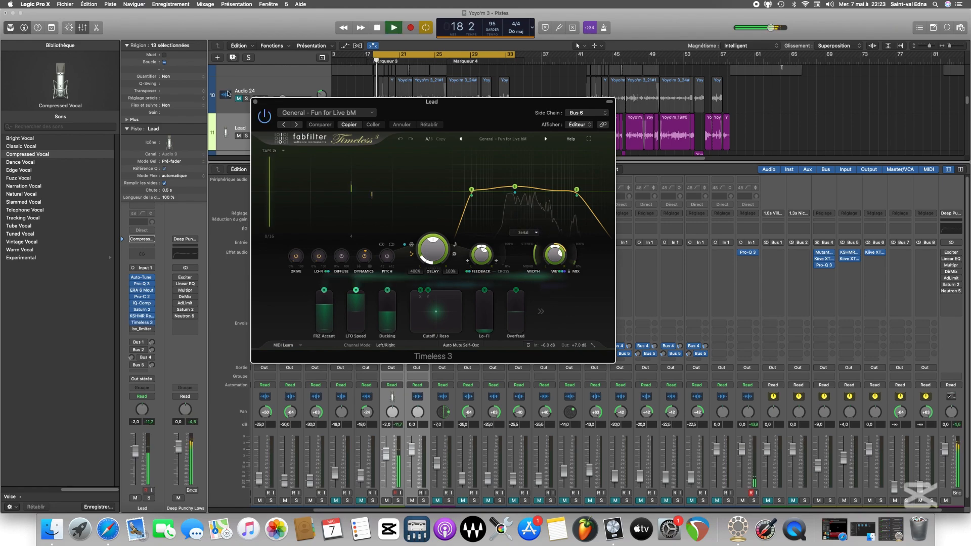
Close Timeless 3, stop playback, and open bx_limiter True Peak on the Lead channel to adjust its release.
{"action": "left_click", "coordinate": [256, 101]}
{"action": "mouse_move", "coordinate": [390, 306]}
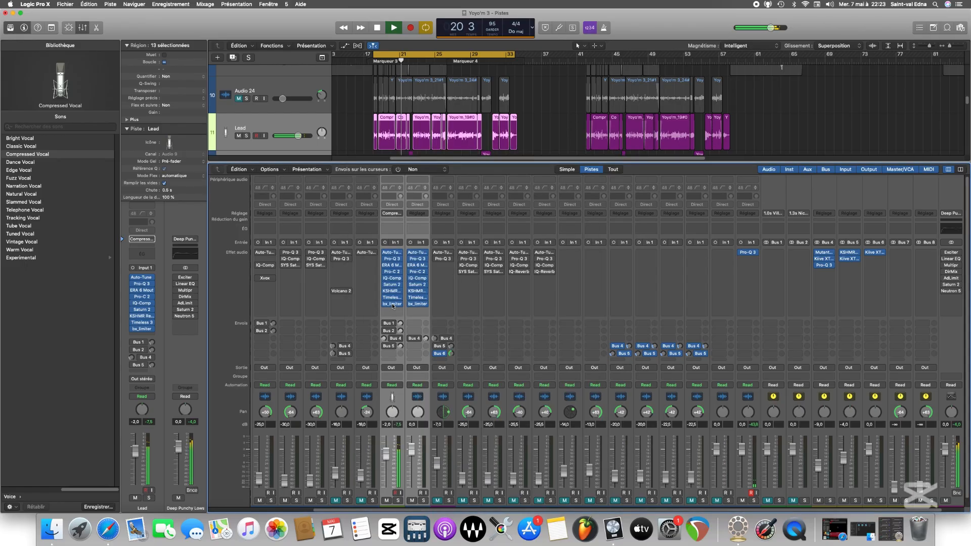
{"action": "key", "text": "space"}
{"action": "left_click", "coordinate": [392, 305]}
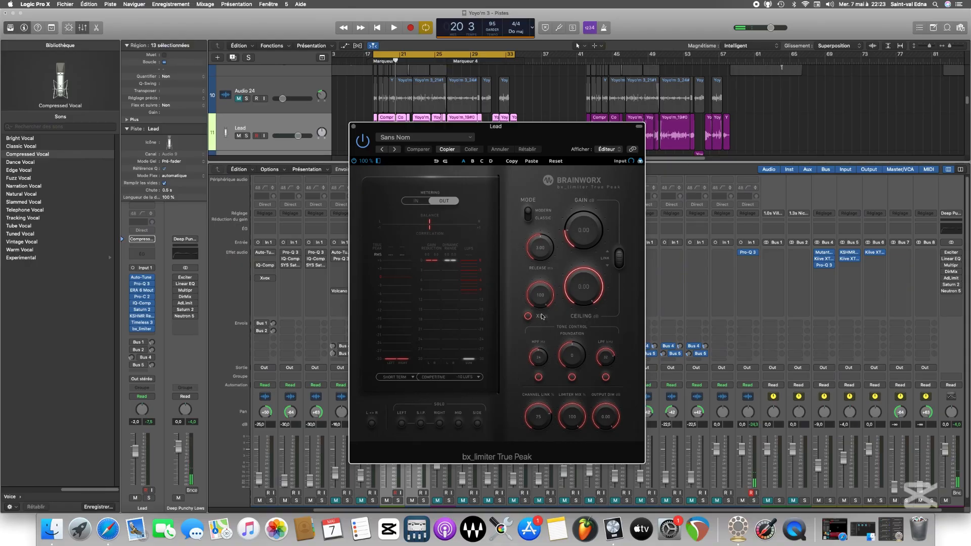
{"action": "mouse_move", "coordinate": [545, 299]}
{"action": "left_mouse_down"}
{"action": "mouse_move", "coordinate": [545, 327]}
{"action": "mouse_move", "coordinate": [551, 287]}
{"action": "left_mouse_up"}
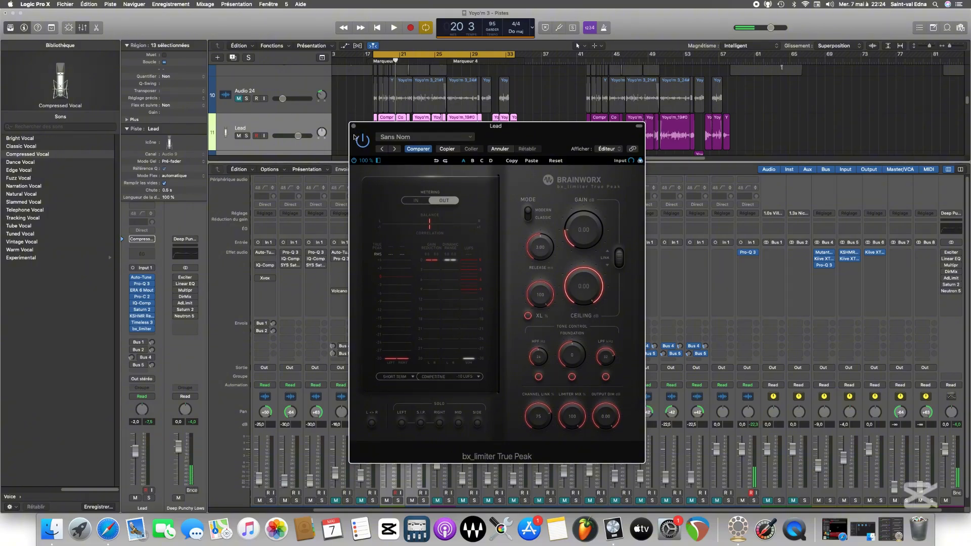
Compare the lead with bx_limiter True Peak active and bypassed, leave the limiter on and close its settings.
{"action": "key", "text": "space"}
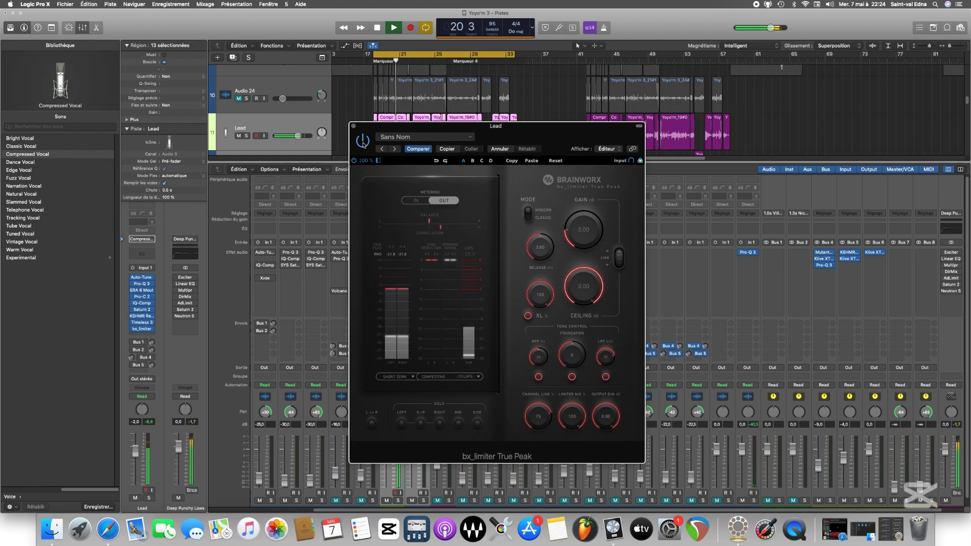
{"action": "key", "text": "space"}
{"action": "key", "text": "space"}
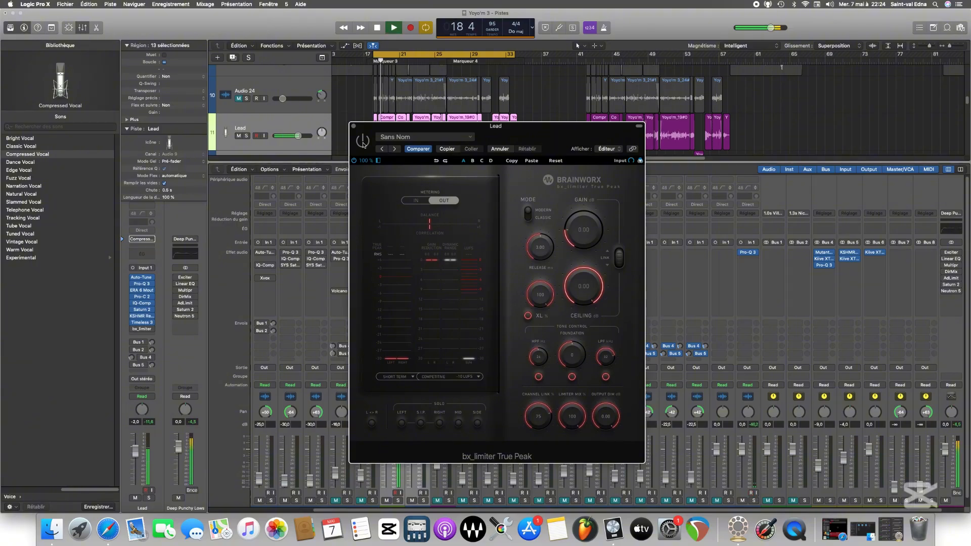
{"action": "key", "text": "space"}
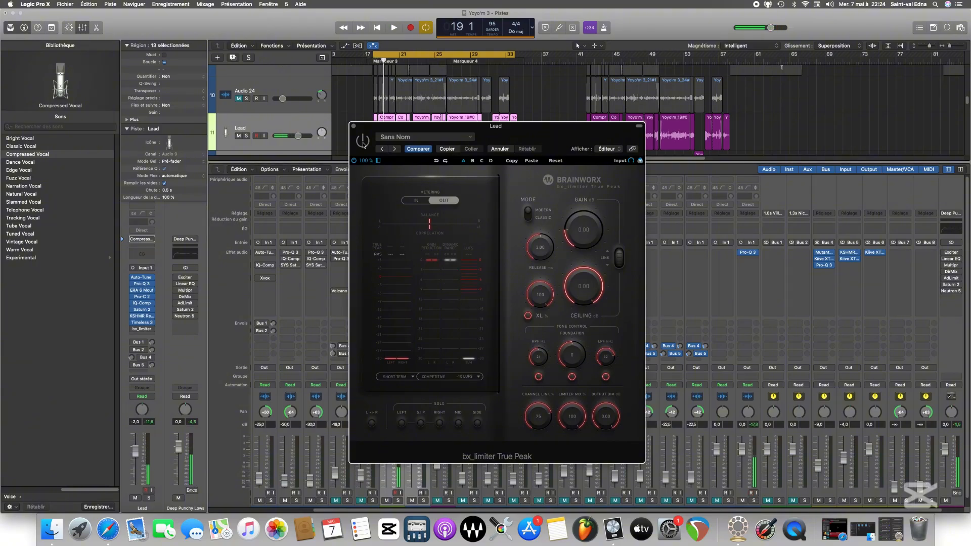
{"action": "key", "text": "space"}
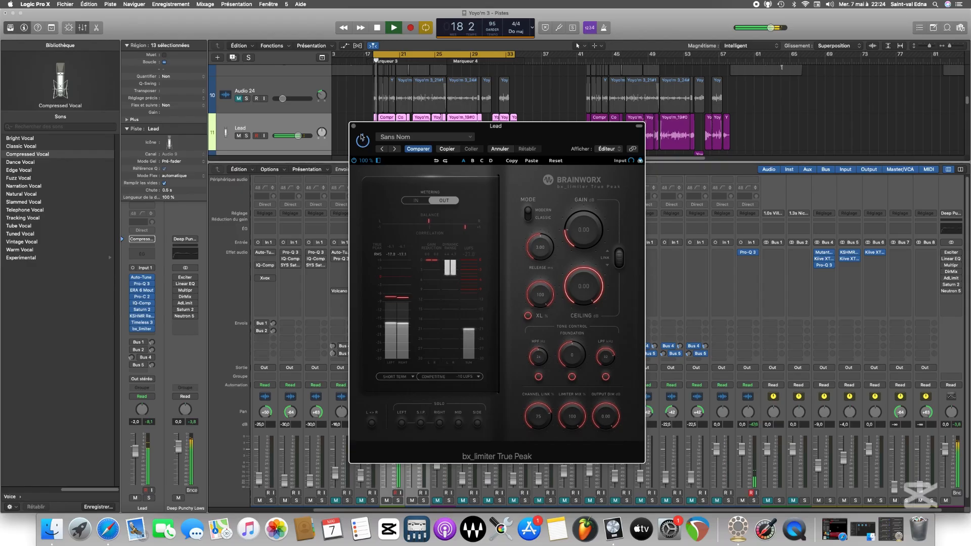
{"action": "left_click", "coordinate": [354, 126]}
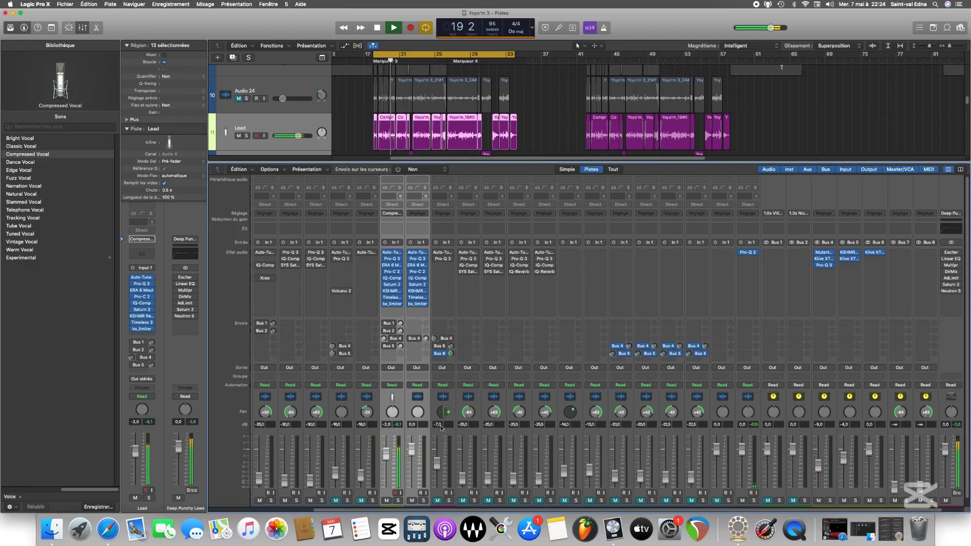
Try lowering the Lead and Audio 21 faders by 0.4 dB during playback, restore their levels and stop.
{"action": "left_click", "coordinate": [411, 448]}
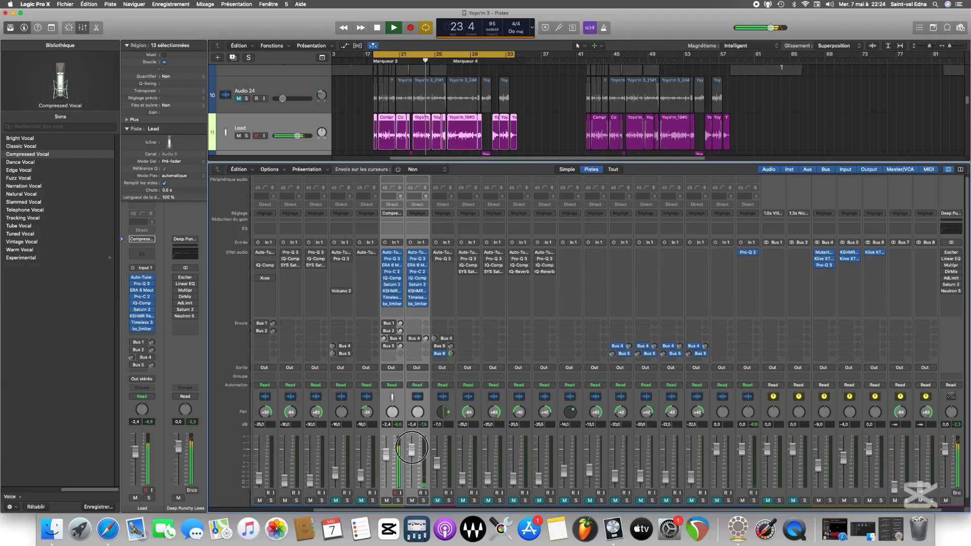
{"action": "left_click_drag", "start_coordinate": [412, 448], "coordinate": [412, 447]}
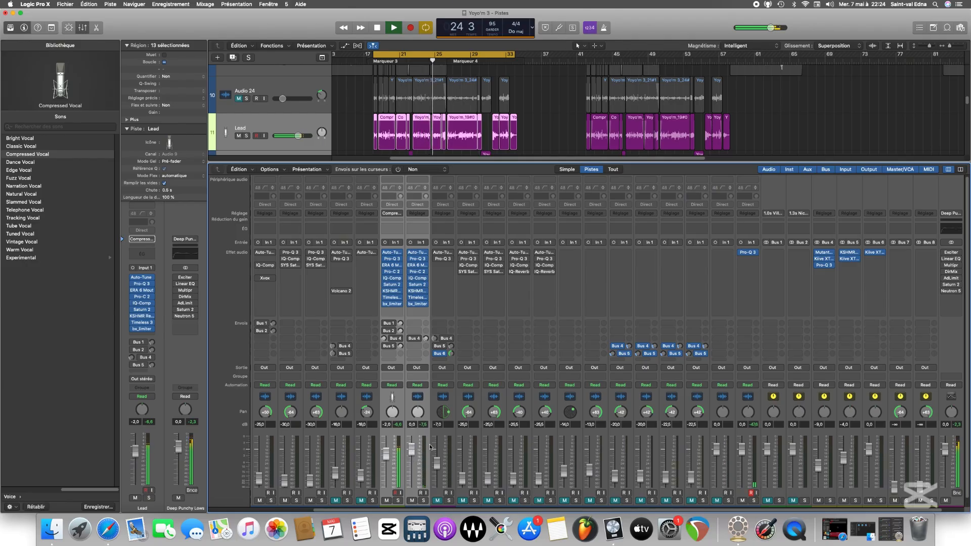
{"action": "key", "text": "space"}
Select the Lead and Audio 21 channels together and bypass all their plug-ins, from bx_limiter back to Auto-Tune.
{"action": "left_click", "coordinate": [434, 442]}
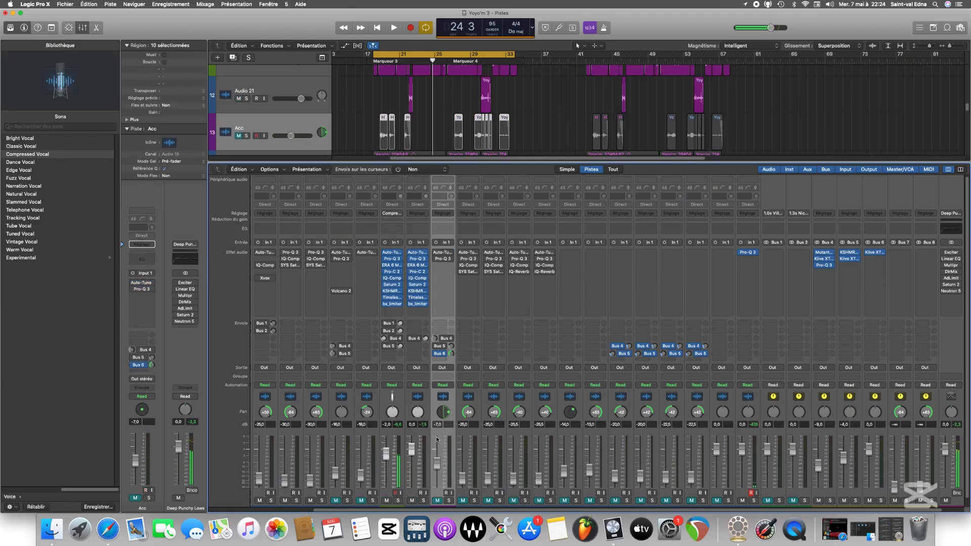
{"action": "left_click", "coordinate": [400, 435]}
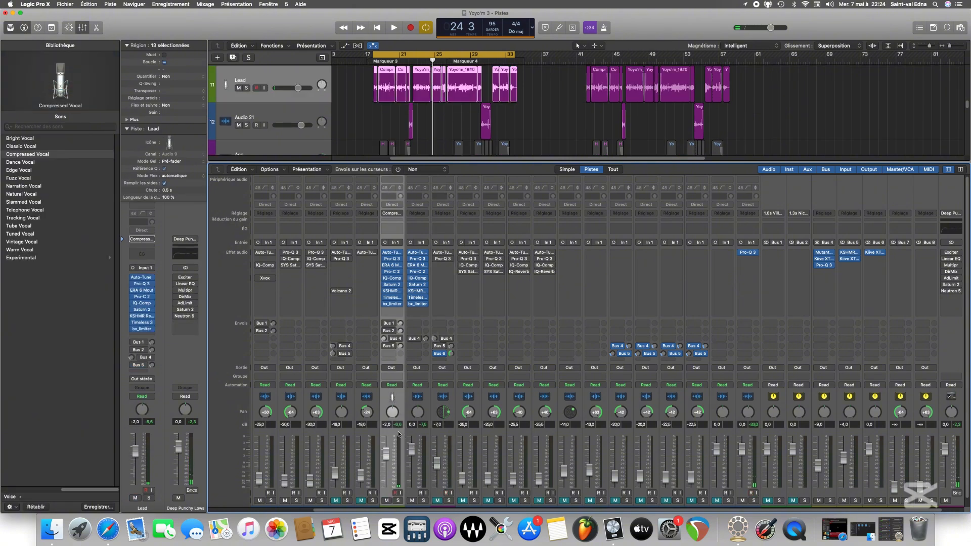
{"action": "left_click", "coordinate": [422, 431], "text": "shift"}
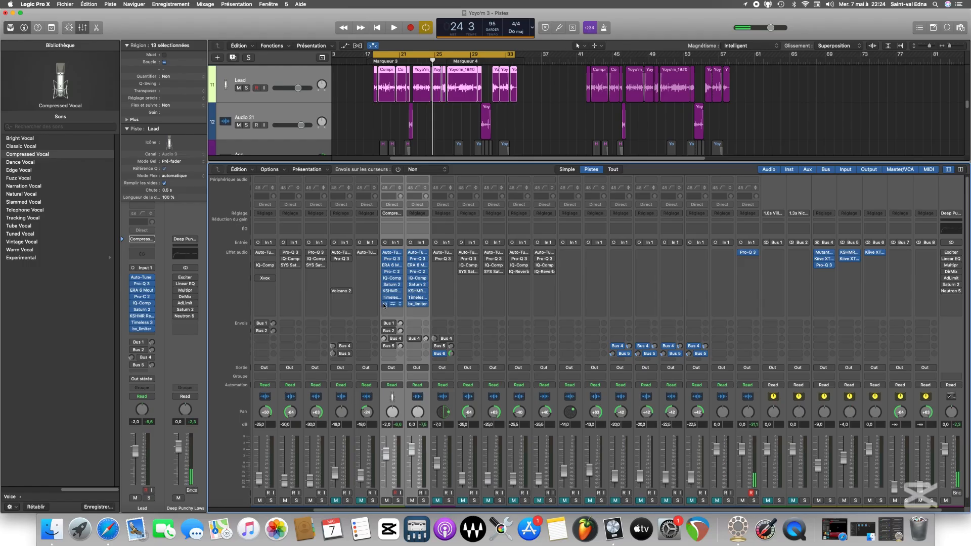
{"action": "left_click", "coordinate": [385, 304]}
{"action": "left_click", "coordinate": [385, 298]}
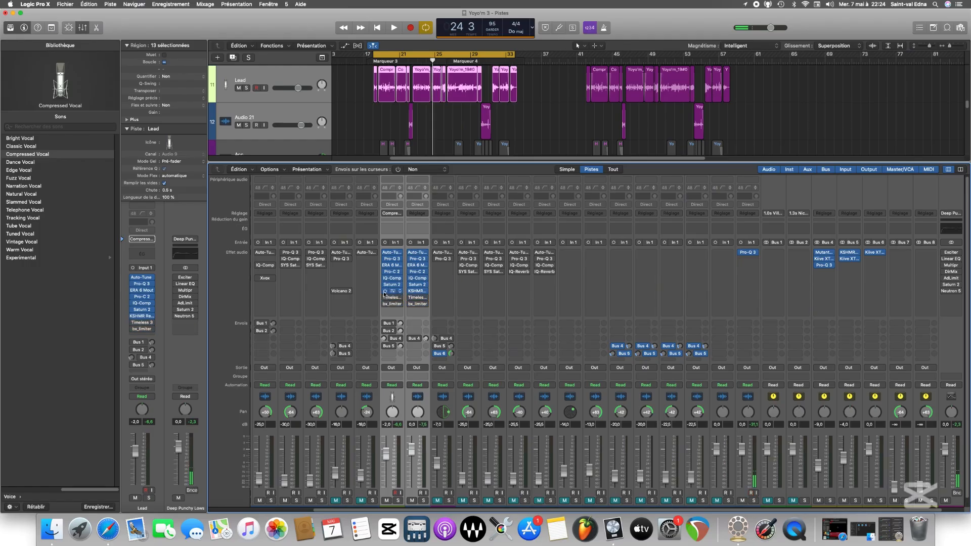
{"action": "left_click", "coordinate": [384, 292]}
{"action": "left_click", "coordinate": [384, 285]}
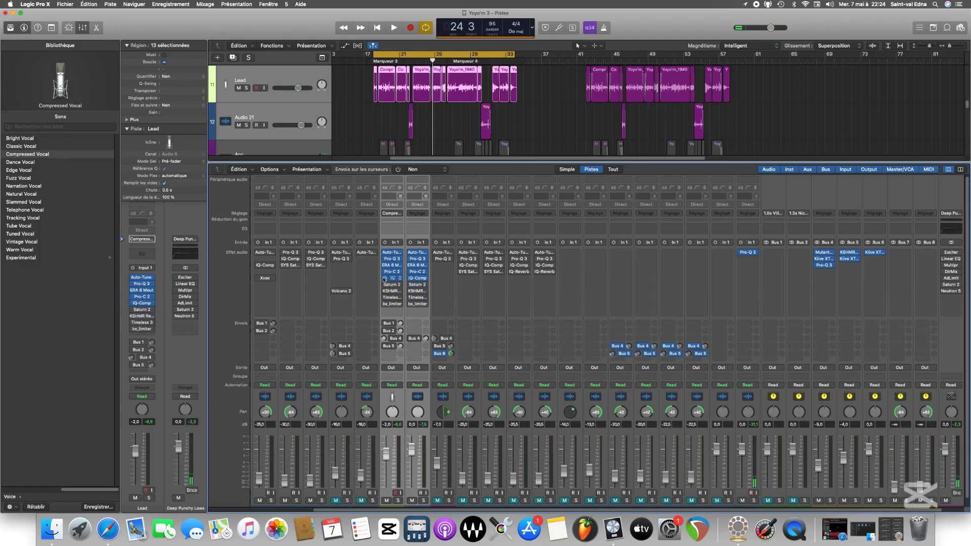
{"action": "left_click", "coordinate": [385, 278]}
{"action": "left_click", "coordinate": [384, 272]}
{"action": "left_click", "coordinate": [385, 265]}
{"action": "left_click", "coordinate": [385, 258]}
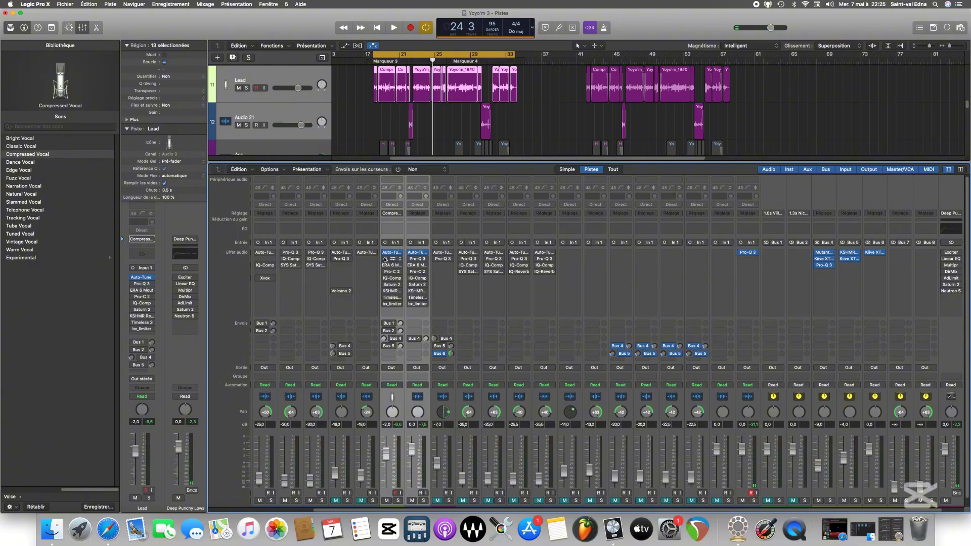
{"action": "left_click", "coordinate": [385, 252]}
Play the lead without effects and set the Audio 21 channel's volume alone to -2.0 dB.
{"action": "key", "text": "space"}
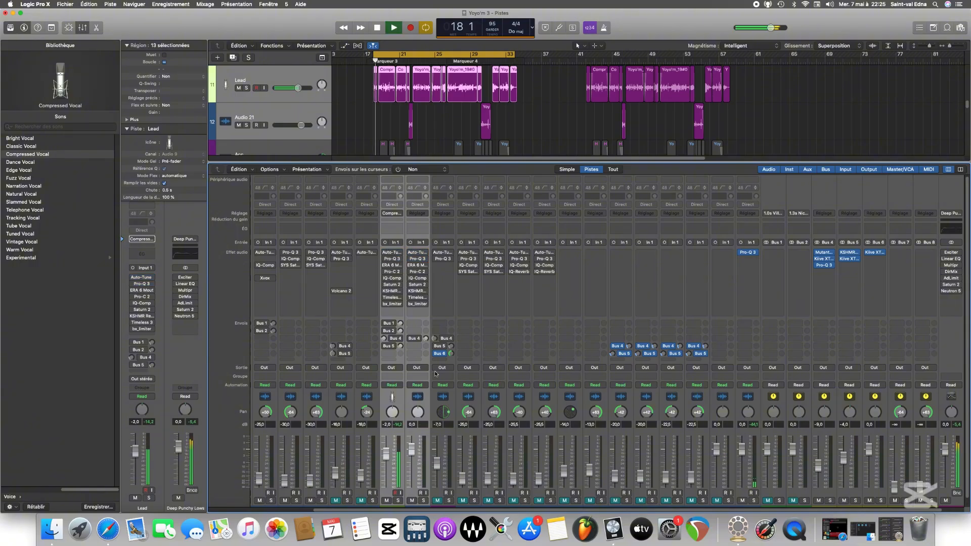
{"action": "left_click", "coordinate": [442, 433]}
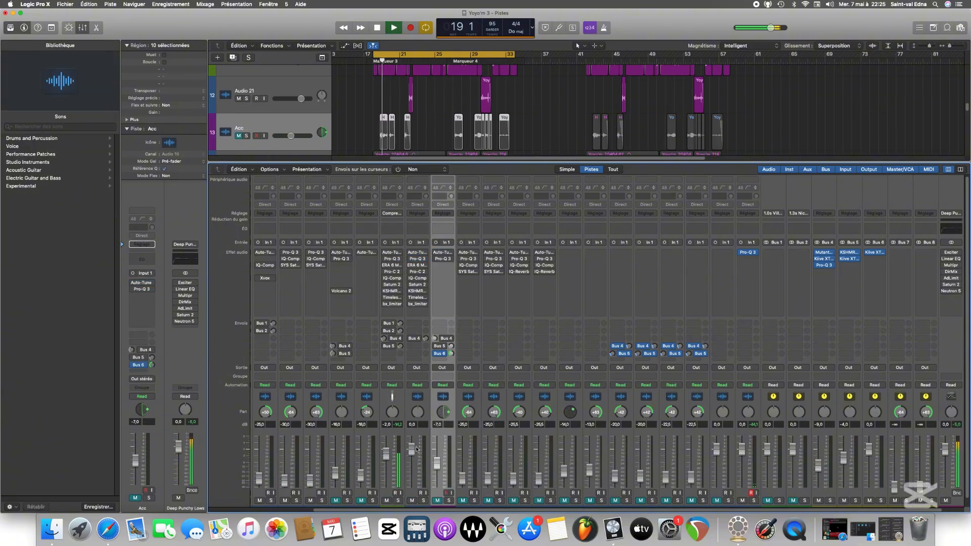
{"action": "left_click_drag", "start_coordinate": [411, 446], "coordinate": [411, 455]}
{"action": "left_click", "coordinate": [413, 449]}
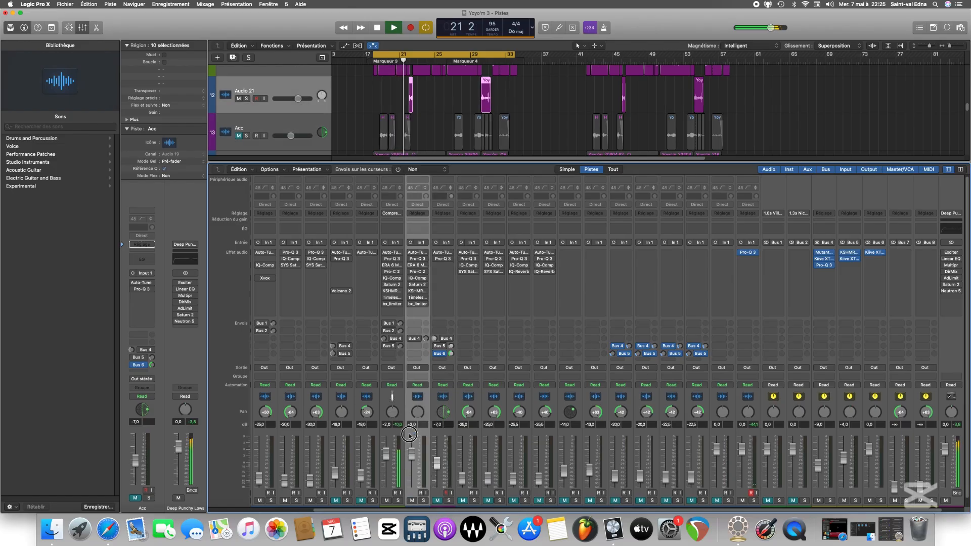
{"action": "key", "text": "space"}
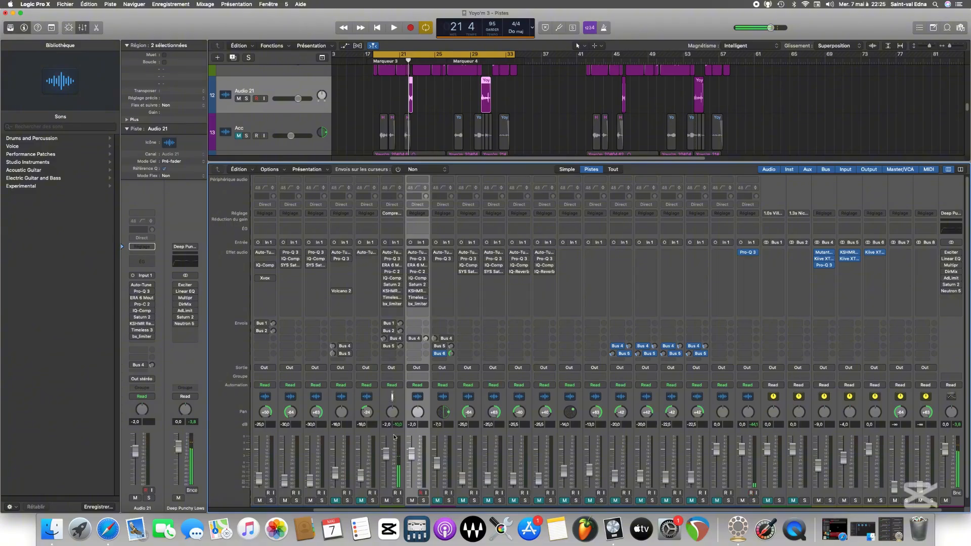
Select Lead and Audio 21 together and re-enable Auto-Tune, Pro-Q 3, ERA 6 Mouth, Pro-C 2 and IQ-Comp on both.
{"action": "left_click", "coordinate": [397, 434]}
{"action": "left_click", "coordinate": [392, 434], "text": "shift"}
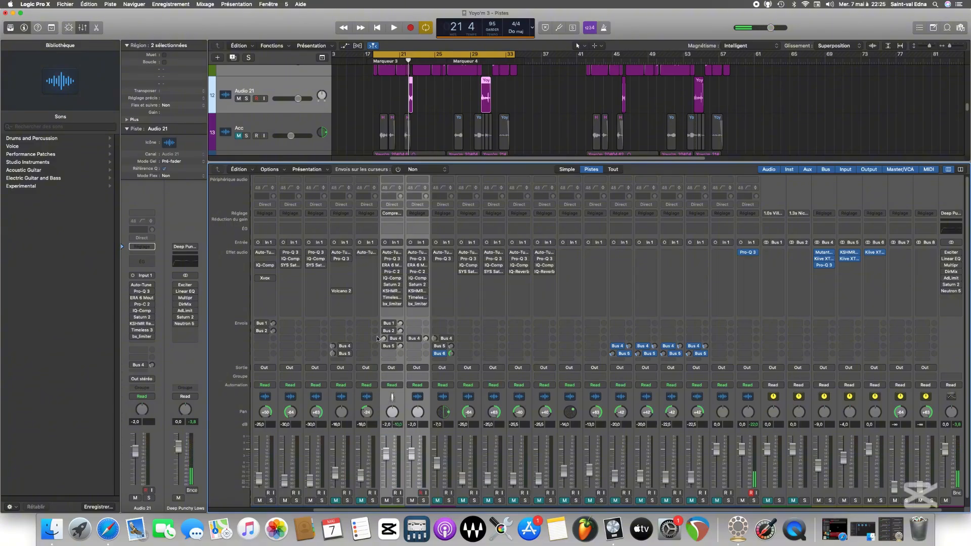
{"action": "left_click", "coordinate": [390, 252]}
{"action": "left_click", "coordinate": [384, 259]}
{"action": "left_click", "coordinate": [385, 268]}
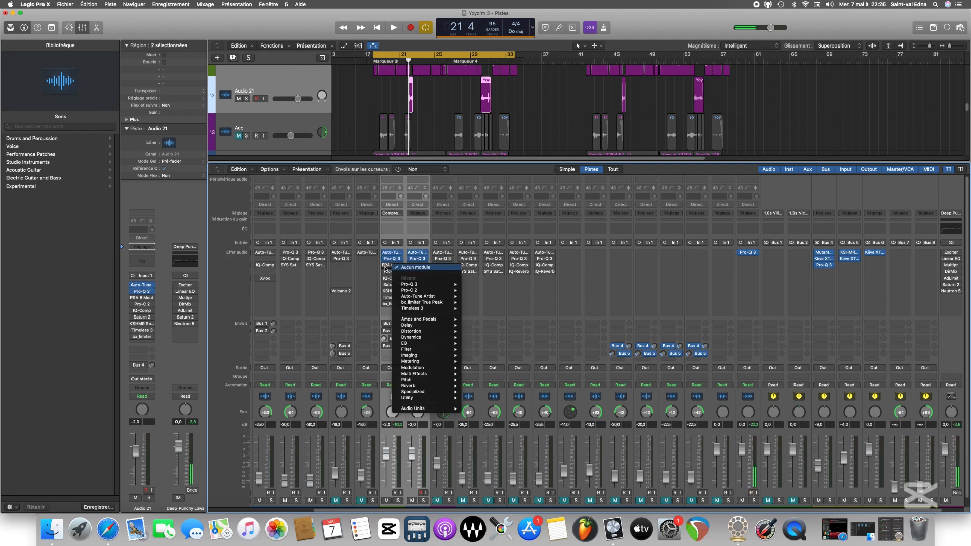
{"action": "left_click", "coordinate": [385, 266]}
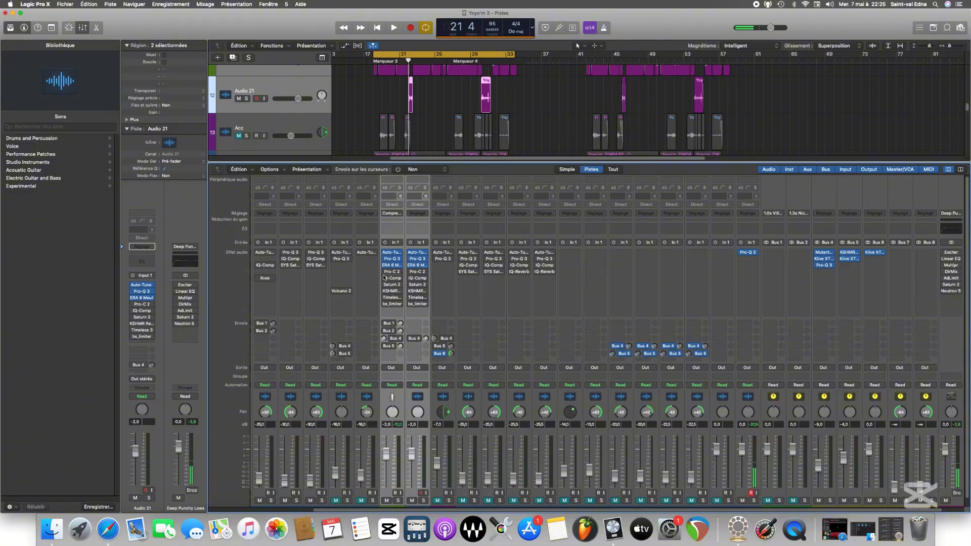
{"action": "left_click", "coordinate": [385, 272]}
{"action": "left_click", "coordinate": [386, 279]}
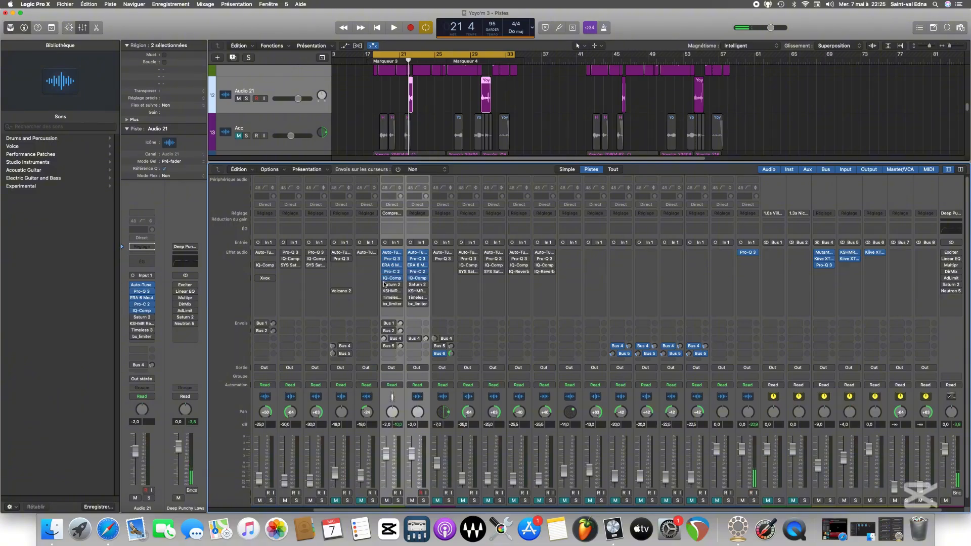
Re-enable Saturn 2, KSHMR Reverb, Timeless 3 and bx_limiter on the Lead and Audio 21 channels.
{"action": "left_click", "coordinate": [385, 285]}
{"action": "left_click", "coordinate": [386, 292]}
{"action": "left_click", "coordinate": [386, 300]}
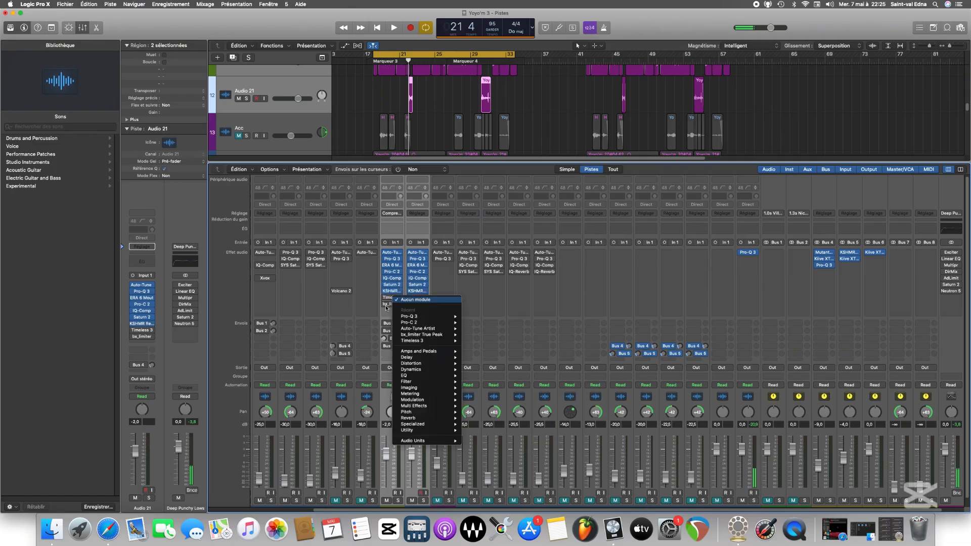
{"action": "left_click", "coordinate": [385, 300]}
{"action": "left_click", "coordinate": [383, 299]}
{"action": "left_click", "coordinate": [383, 299]}
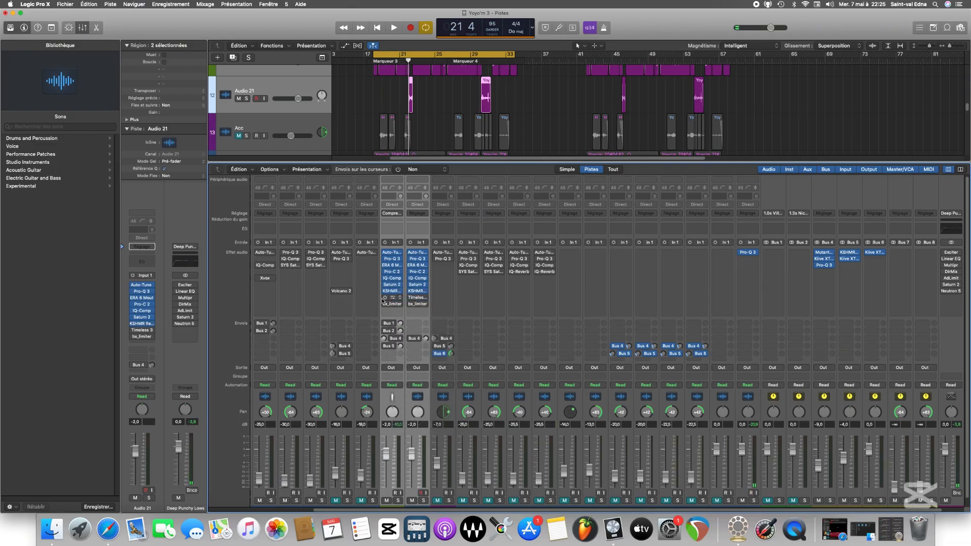
{"action": "left_click", "coordinate": [385, 305]}
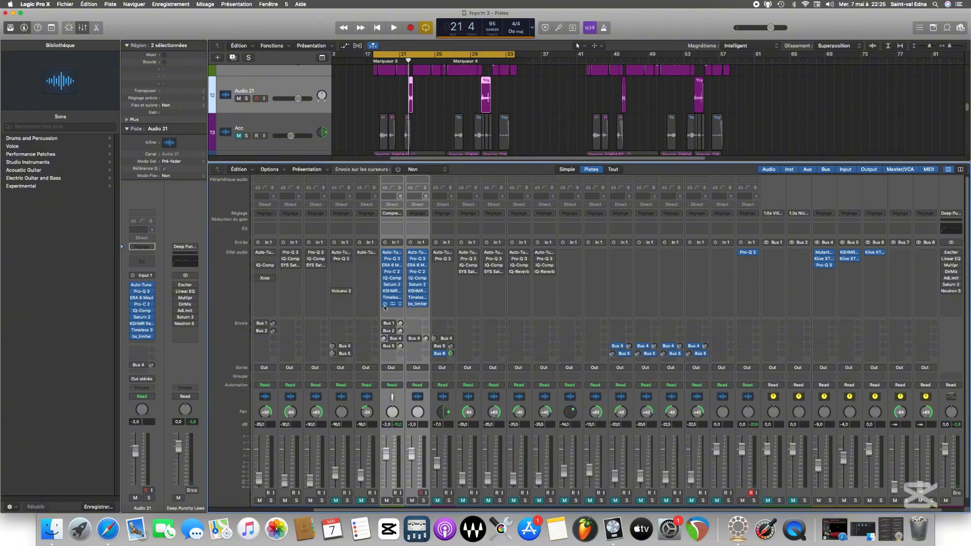
Save the project and play the lead vocal with its complete effect chain active.
{"action": "key", "text": "super+s"}
{"action": "key", "text": "space"}
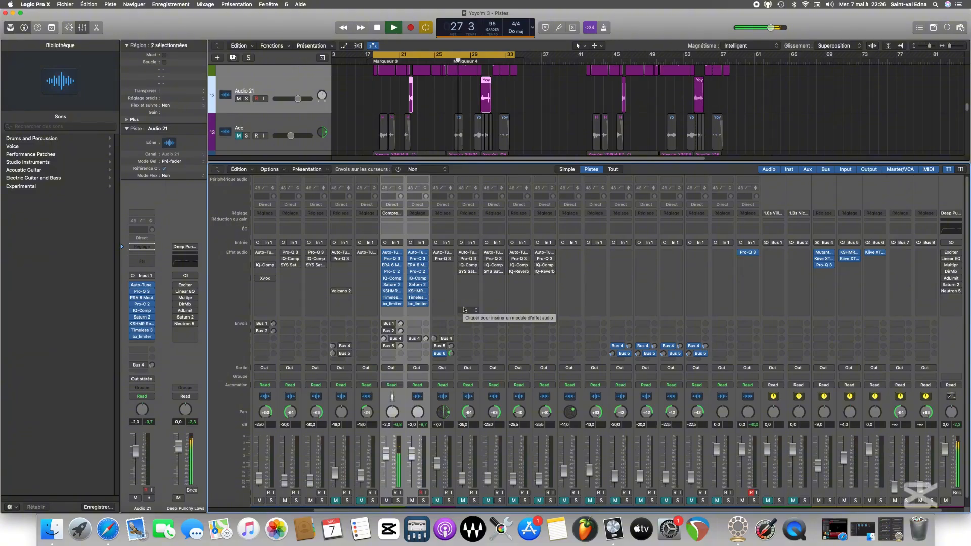
{"action": "key", "text": "space"}
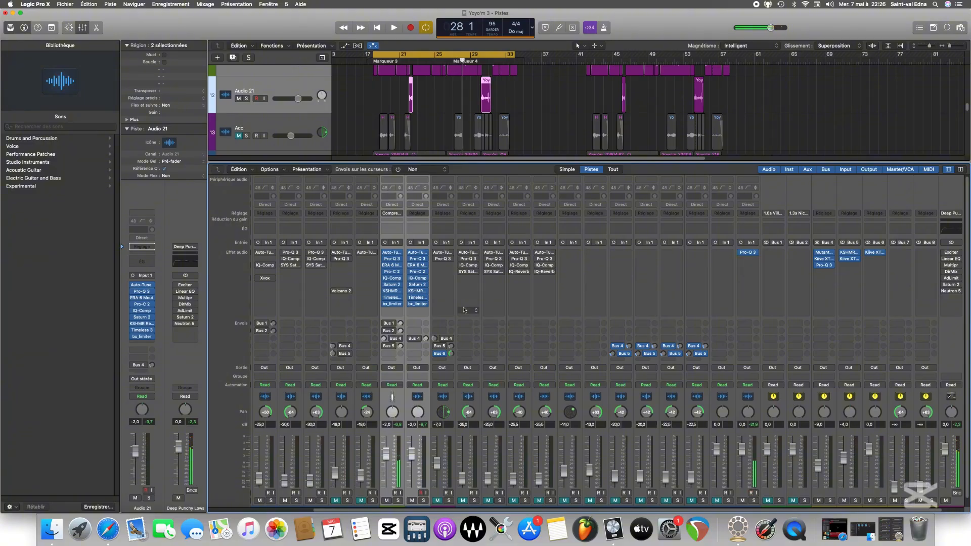
{"action": "key", "text": "super+s"}
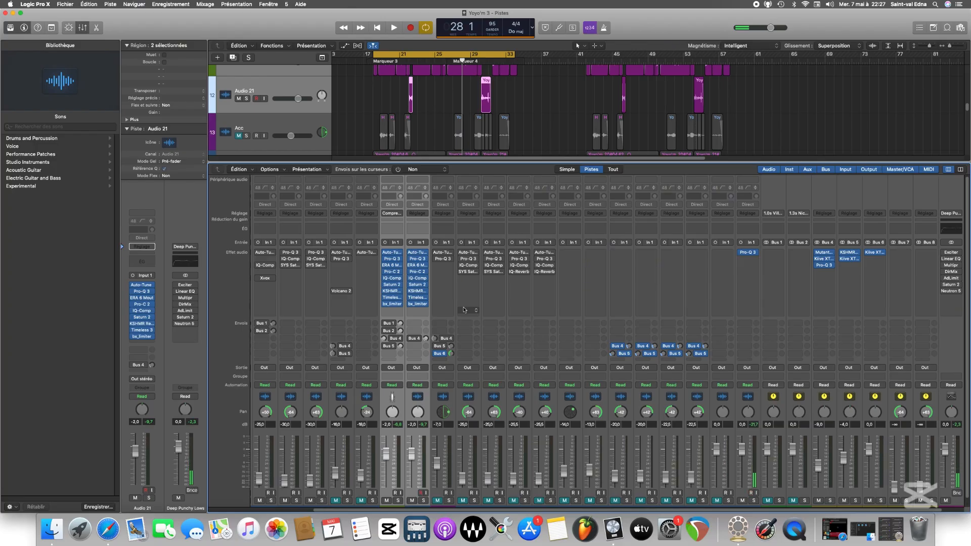
{"action": "key", "text": "space"}
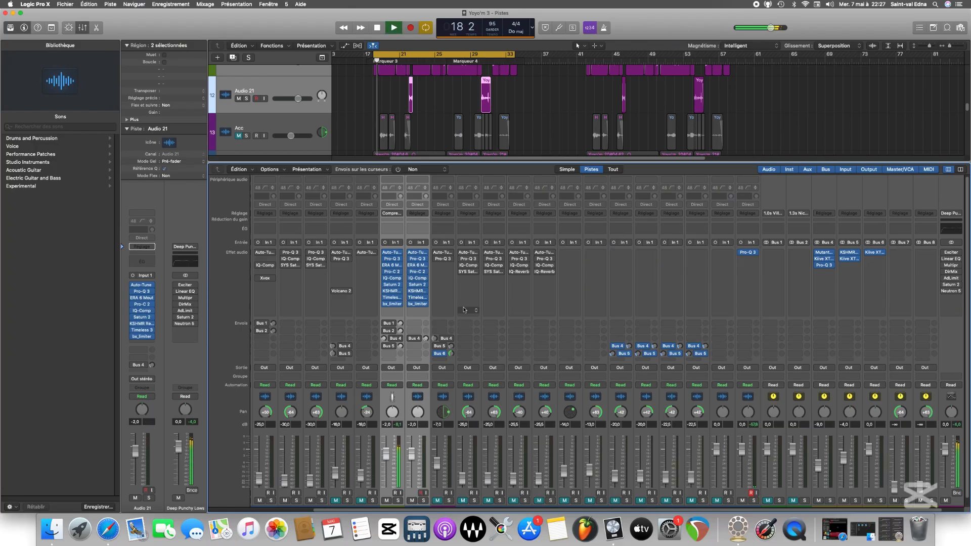